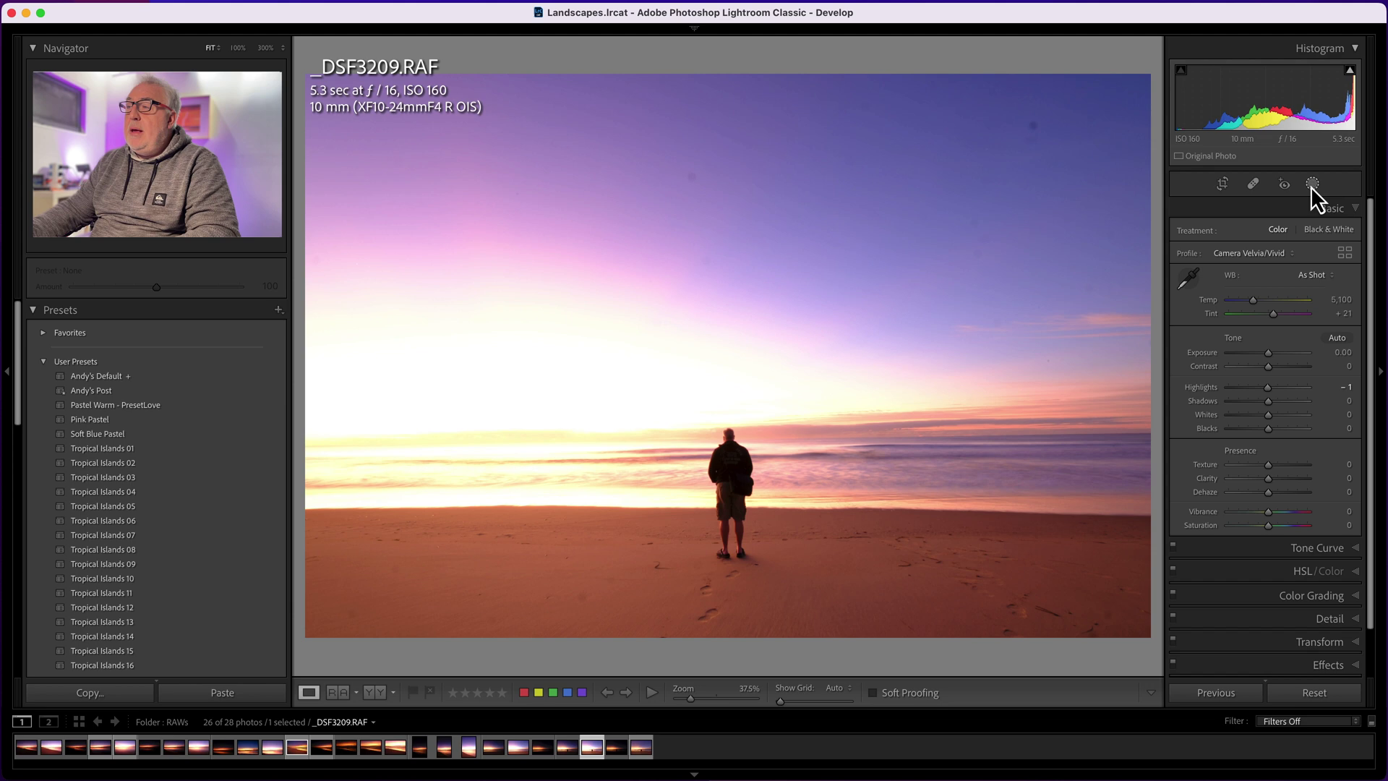
# Create a Select Sky AI mask and rename it 'Sky'.
pyautogui.click(1311, 185)
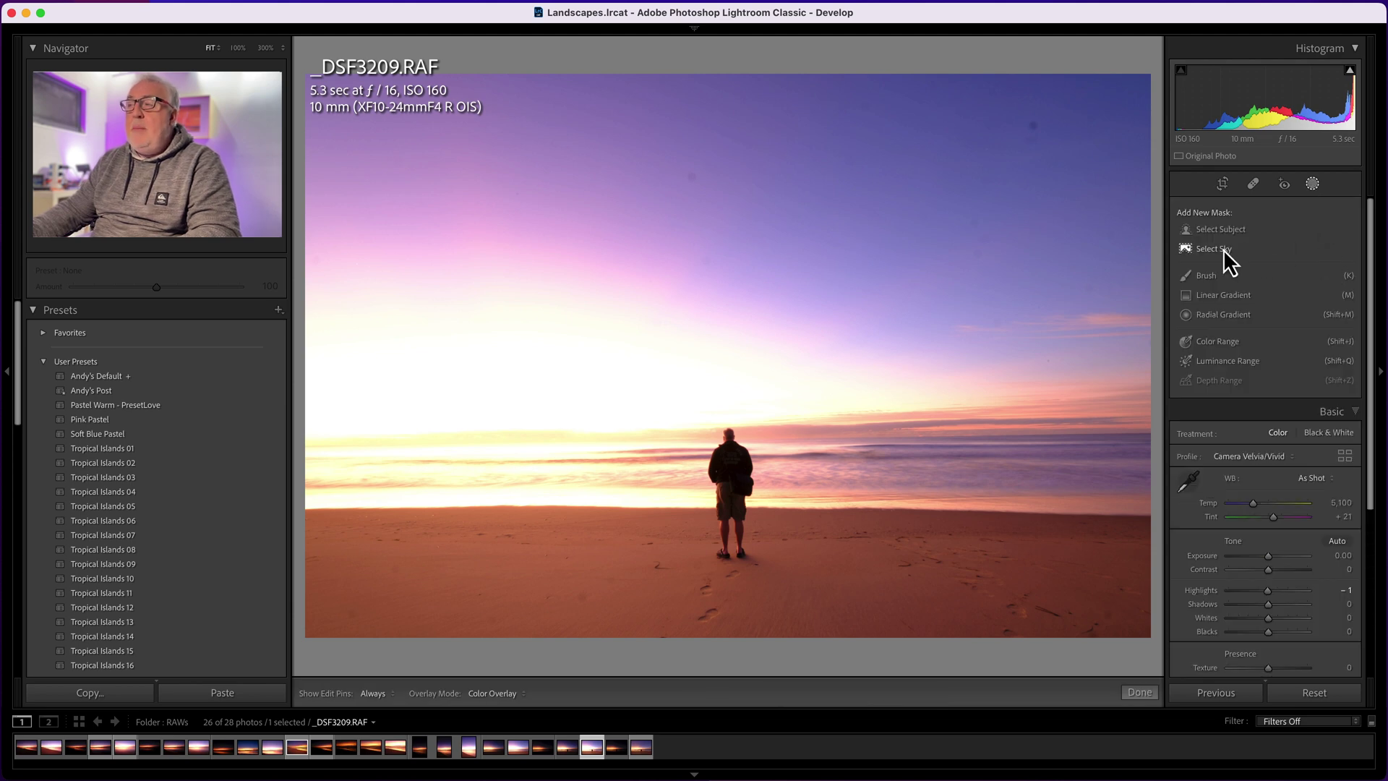
pyautogui.click(1224, 250)
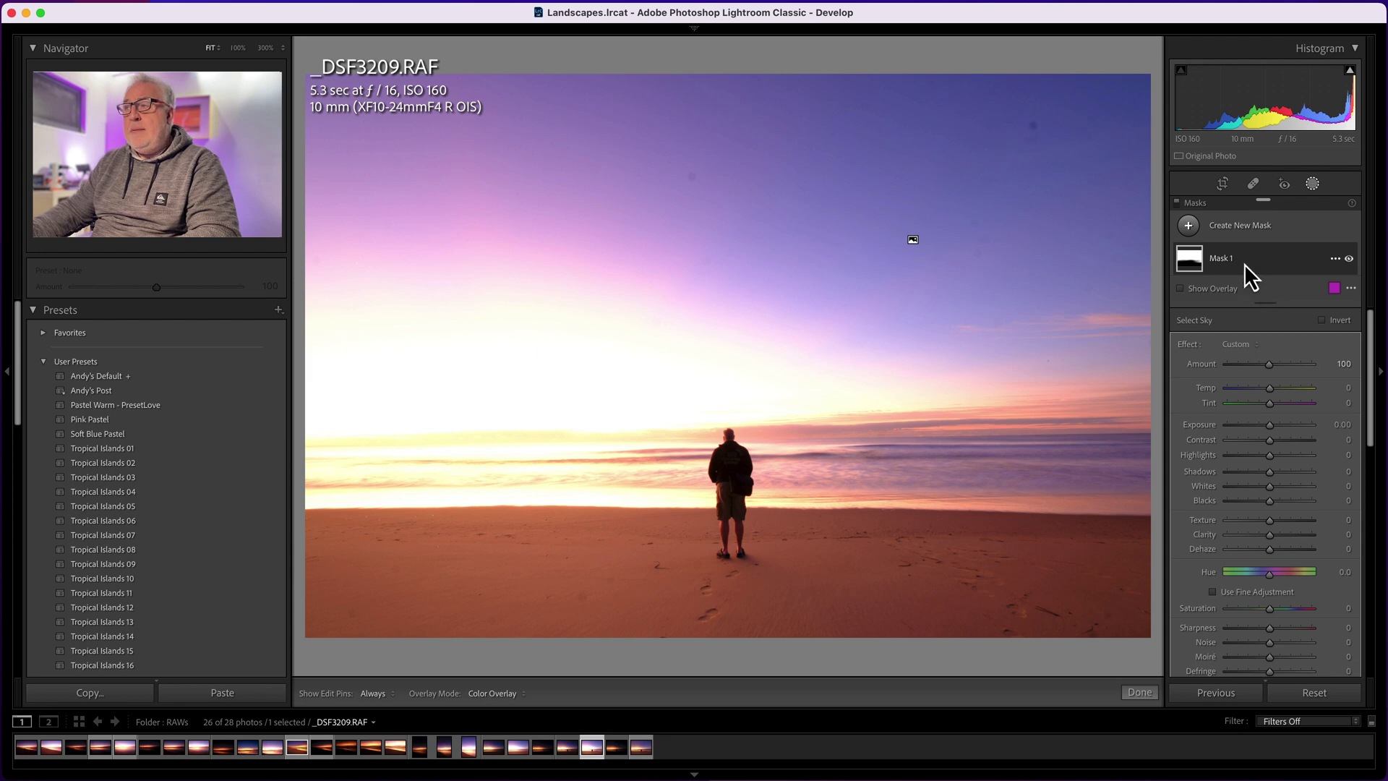
pyautogui.doubleClick(1226, 260)
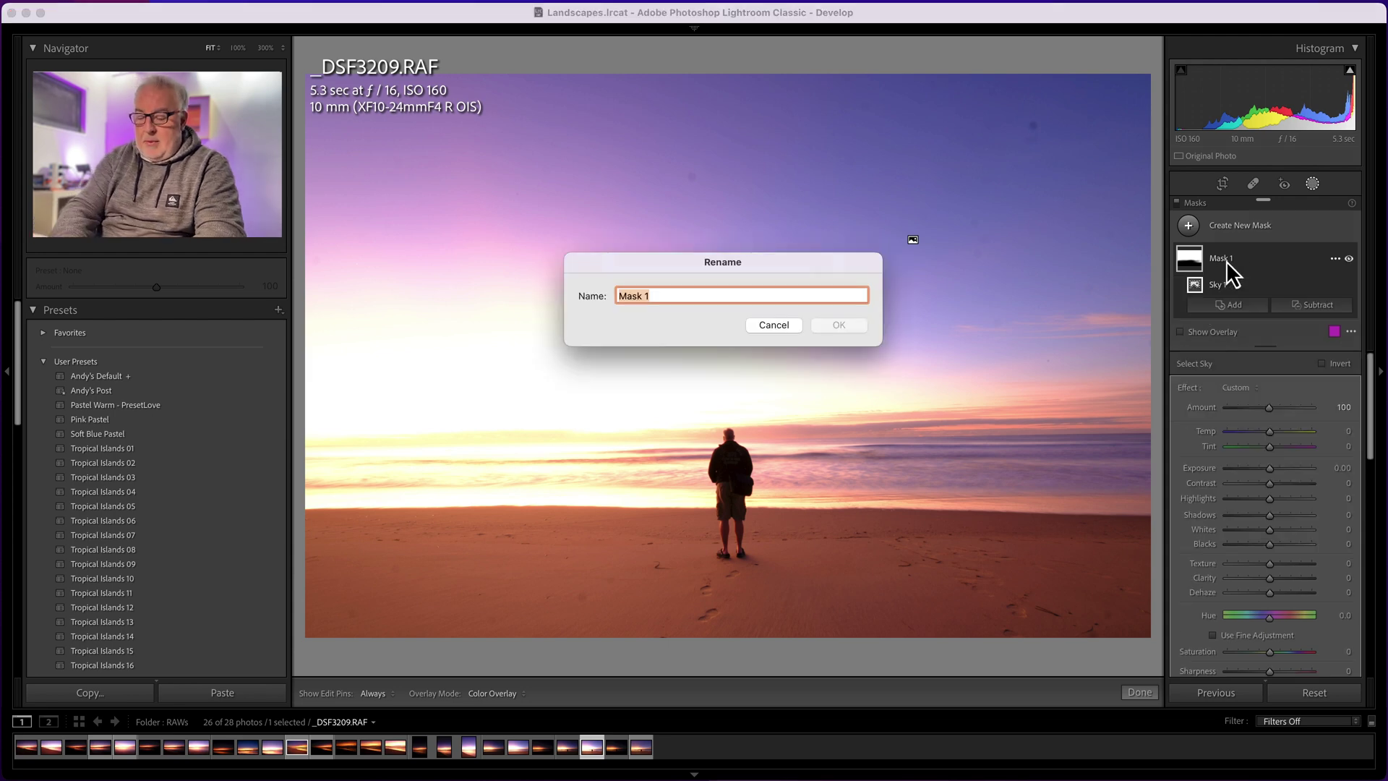
pyautogui.write('Sky')
pyautogui.press('Return')
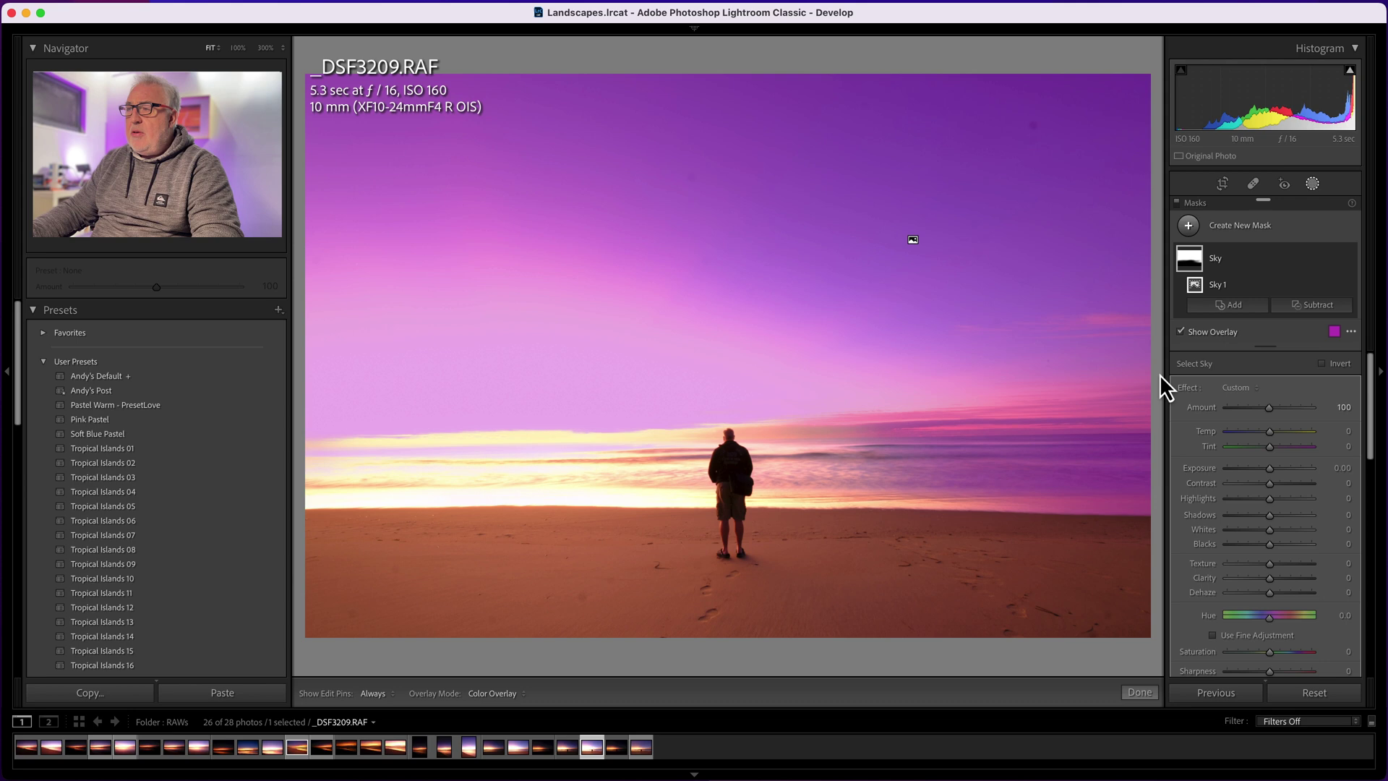
# Duplicate and invert the Sky mask, briefly showing the overlay to check the inverted selection.
pyautogui.click(1190, 332)
pyautogui.click(1336, 258)
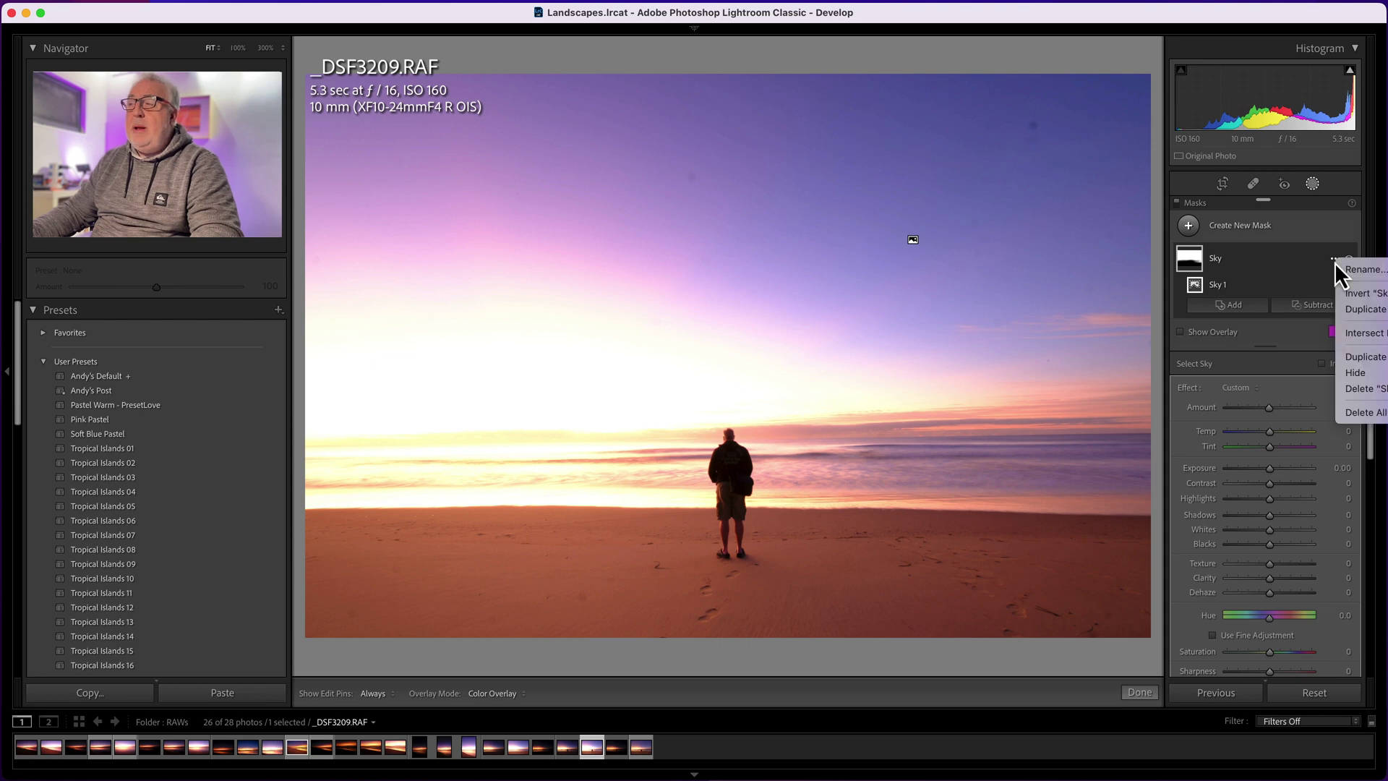
pyautogui.click(1334, 311)
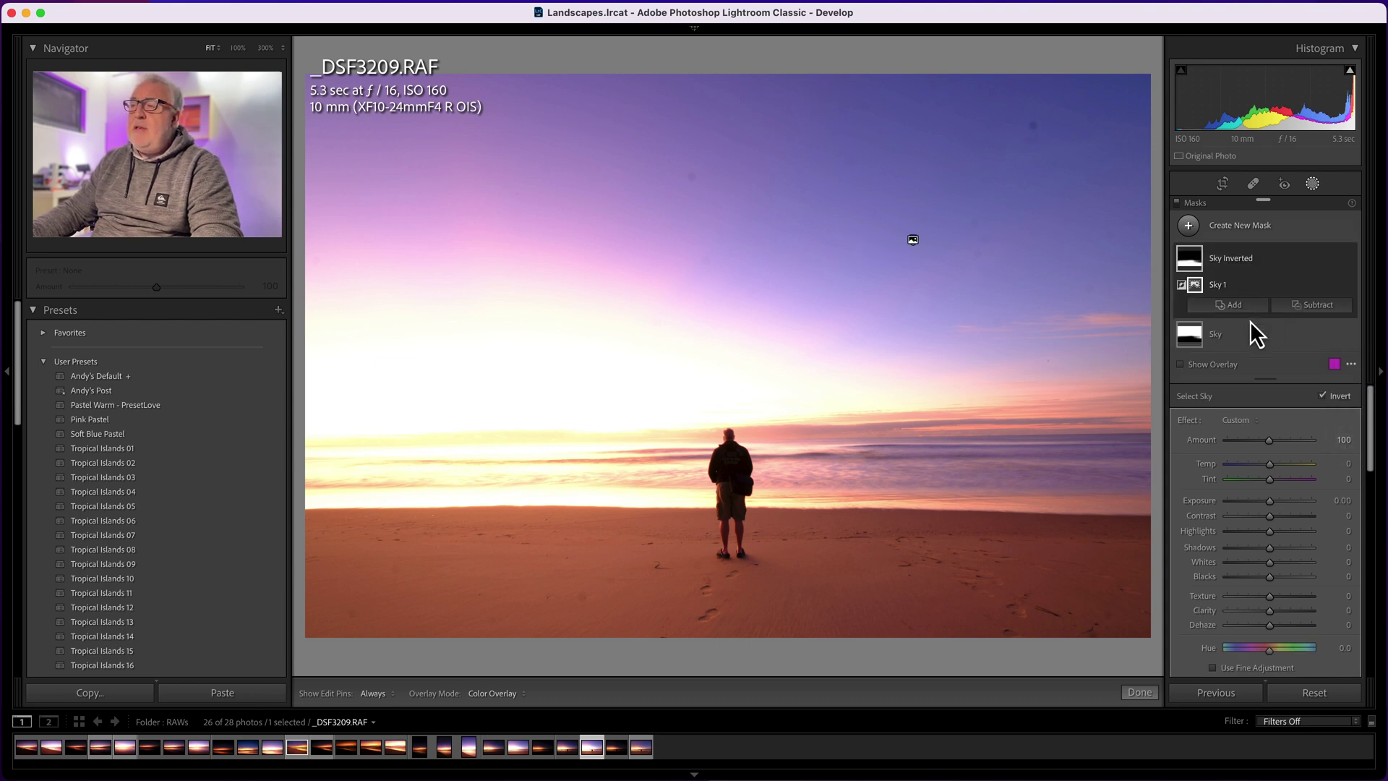
pyautogui.click(1192, 366)
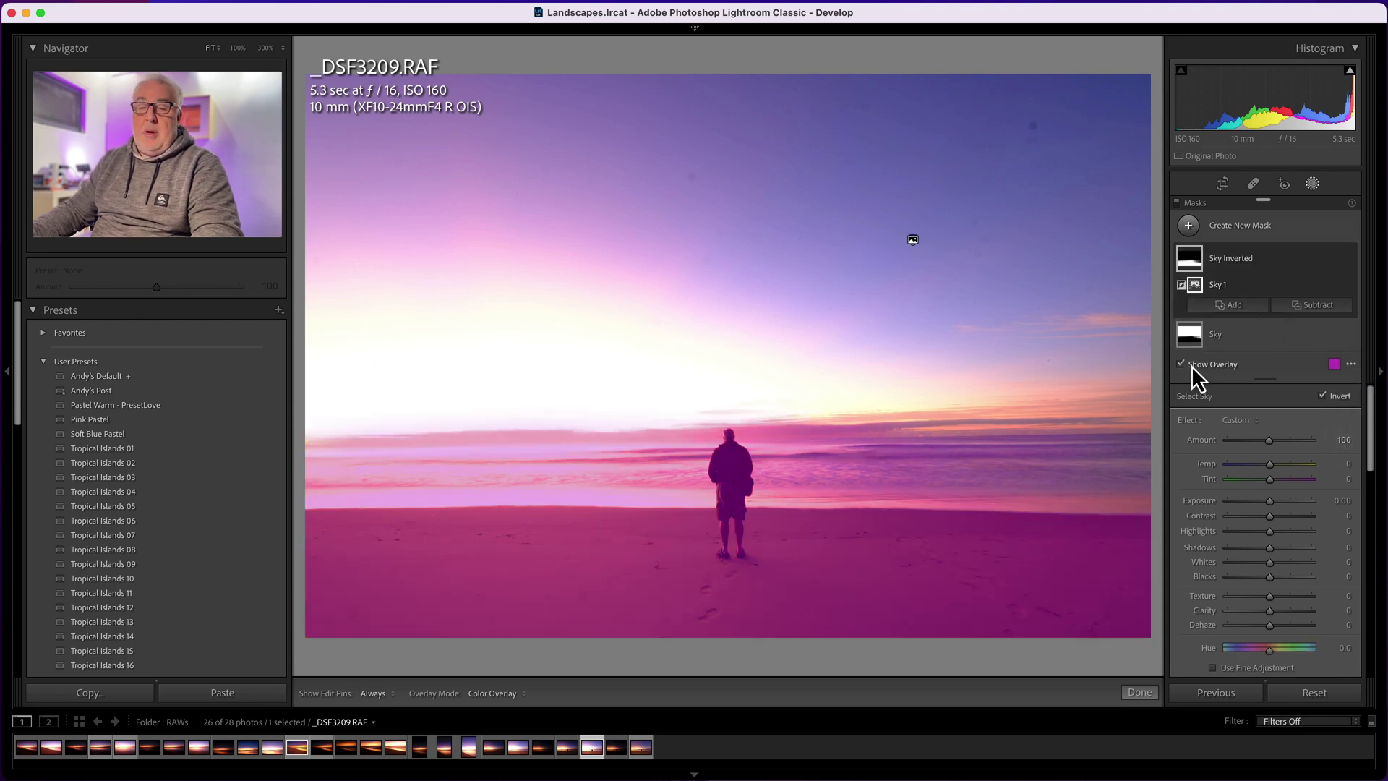
pyautogui.click(1192, 366)
# Rename the inverted copy 'Land' to cover the sand and sea.
pyautogui.click(1234, 258)
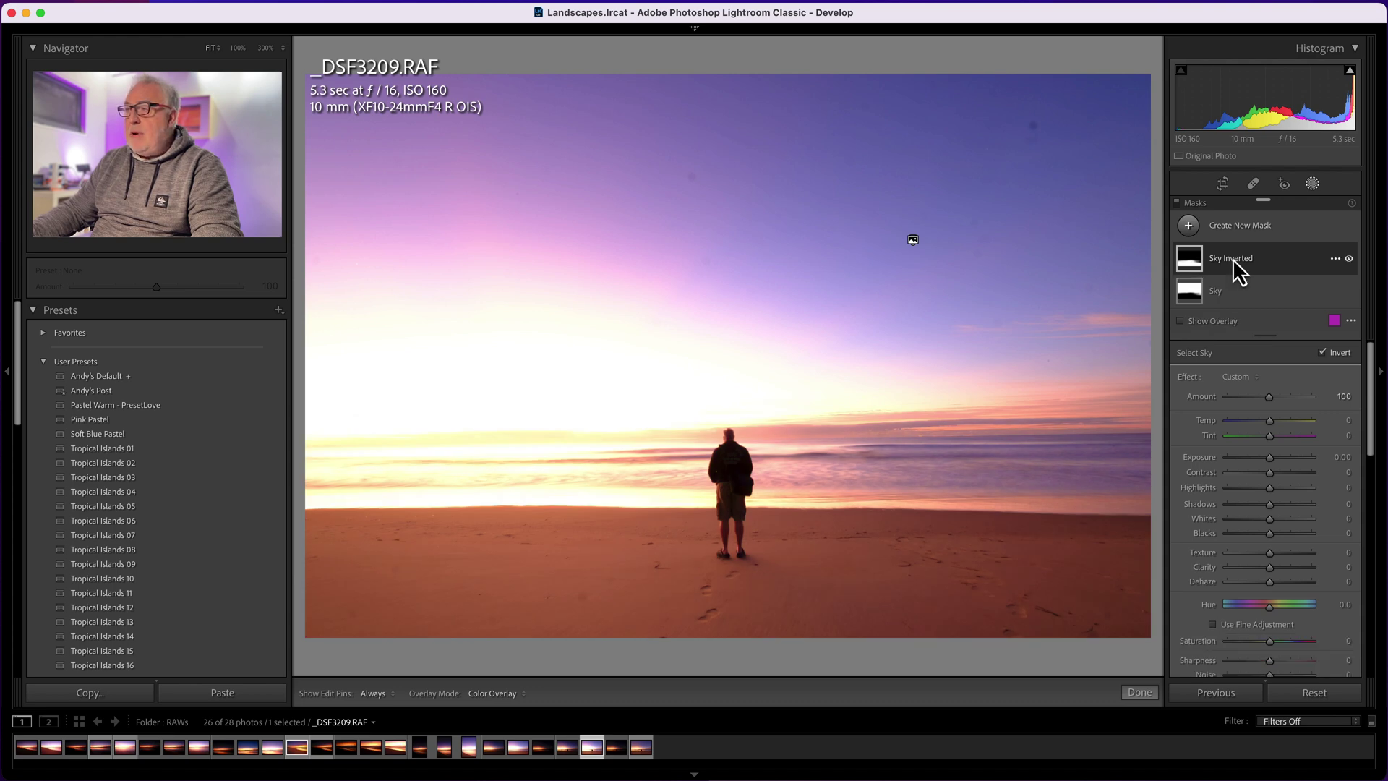
pyautogui.doubleClick(1234, 259)
pyautogui.write('Land')
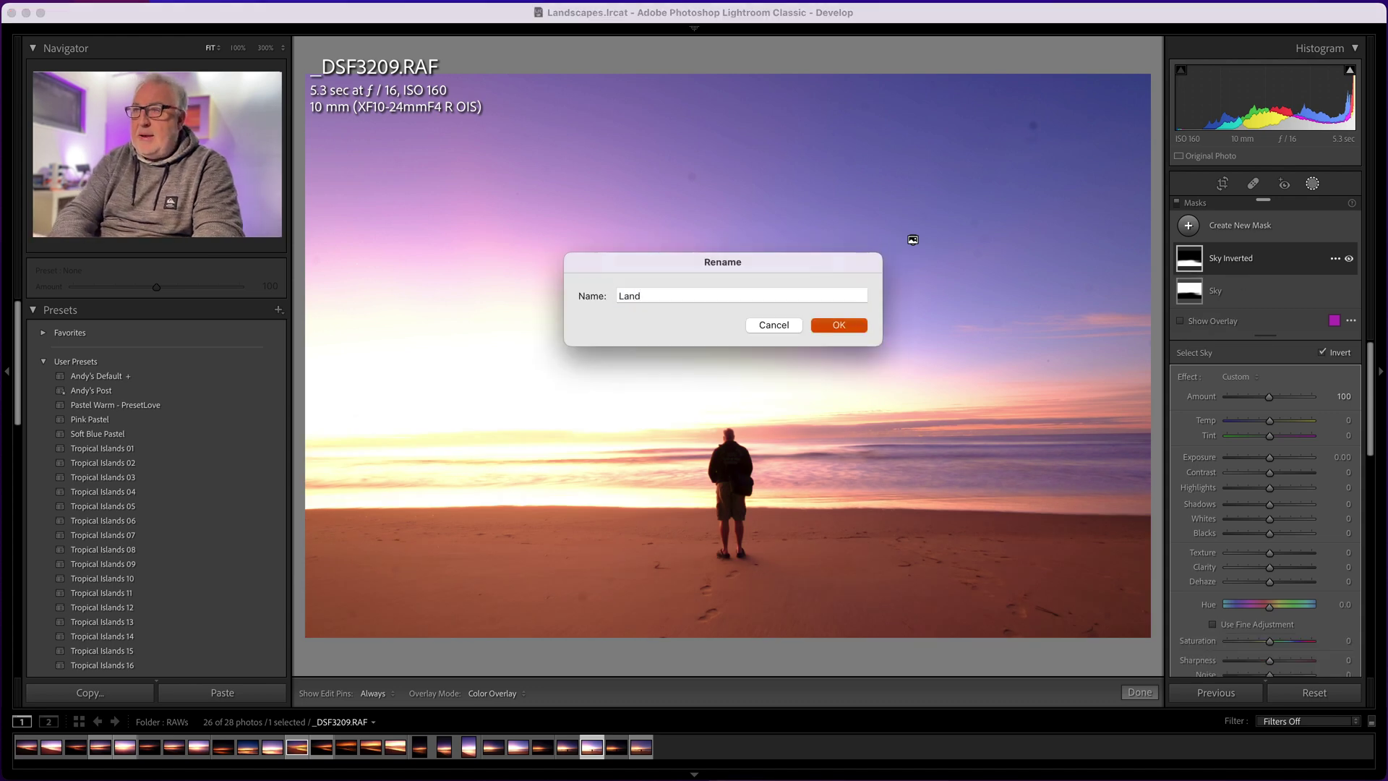
pyautogui.press('Return')
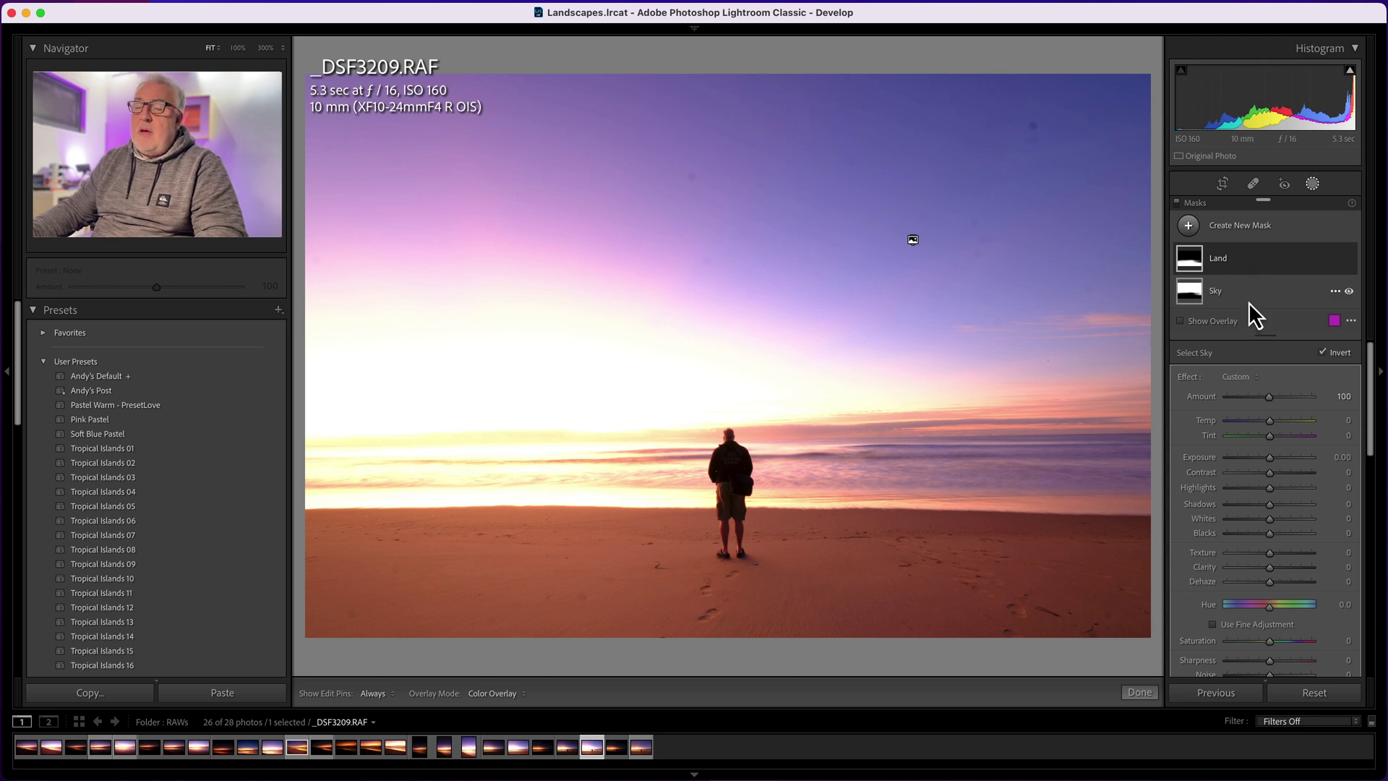
pyautogui.click(1255, 268)
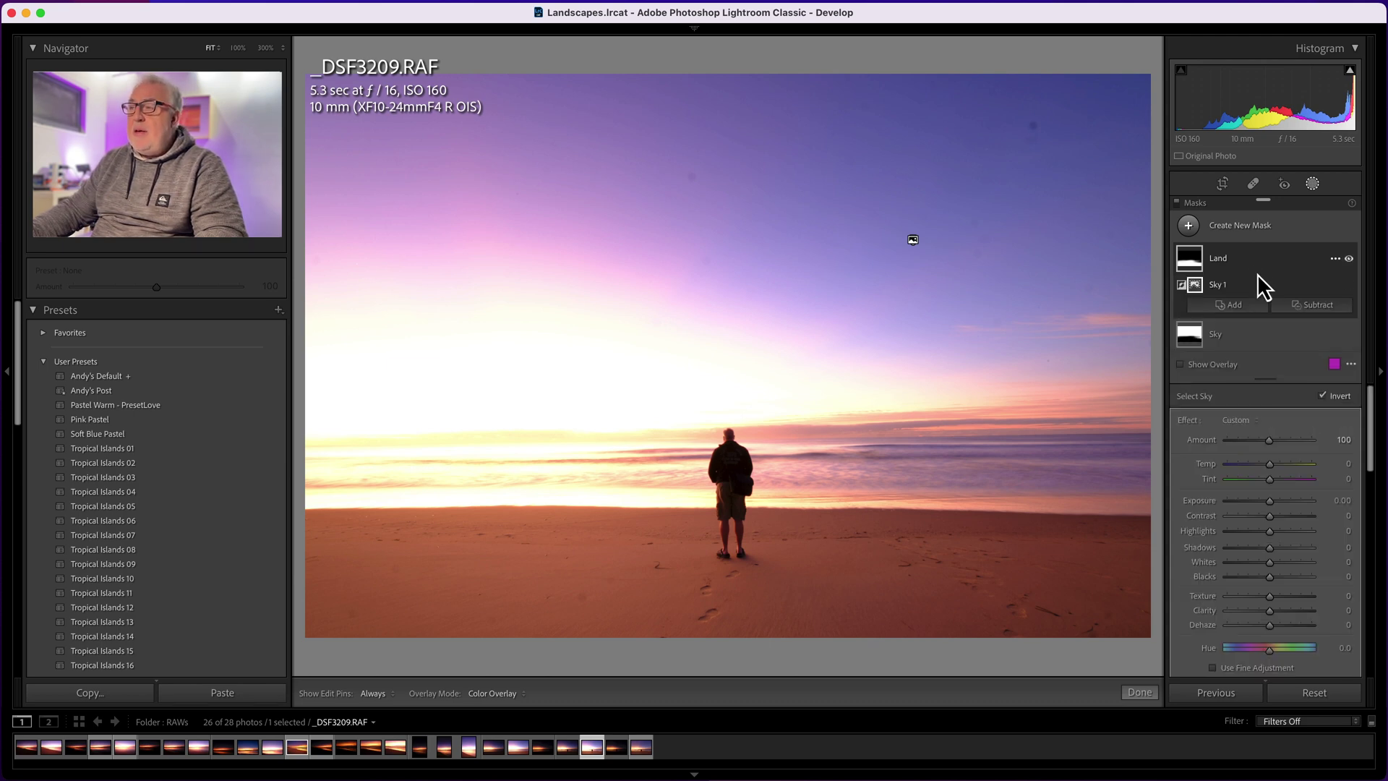
pyautogui.click(1256, 270)
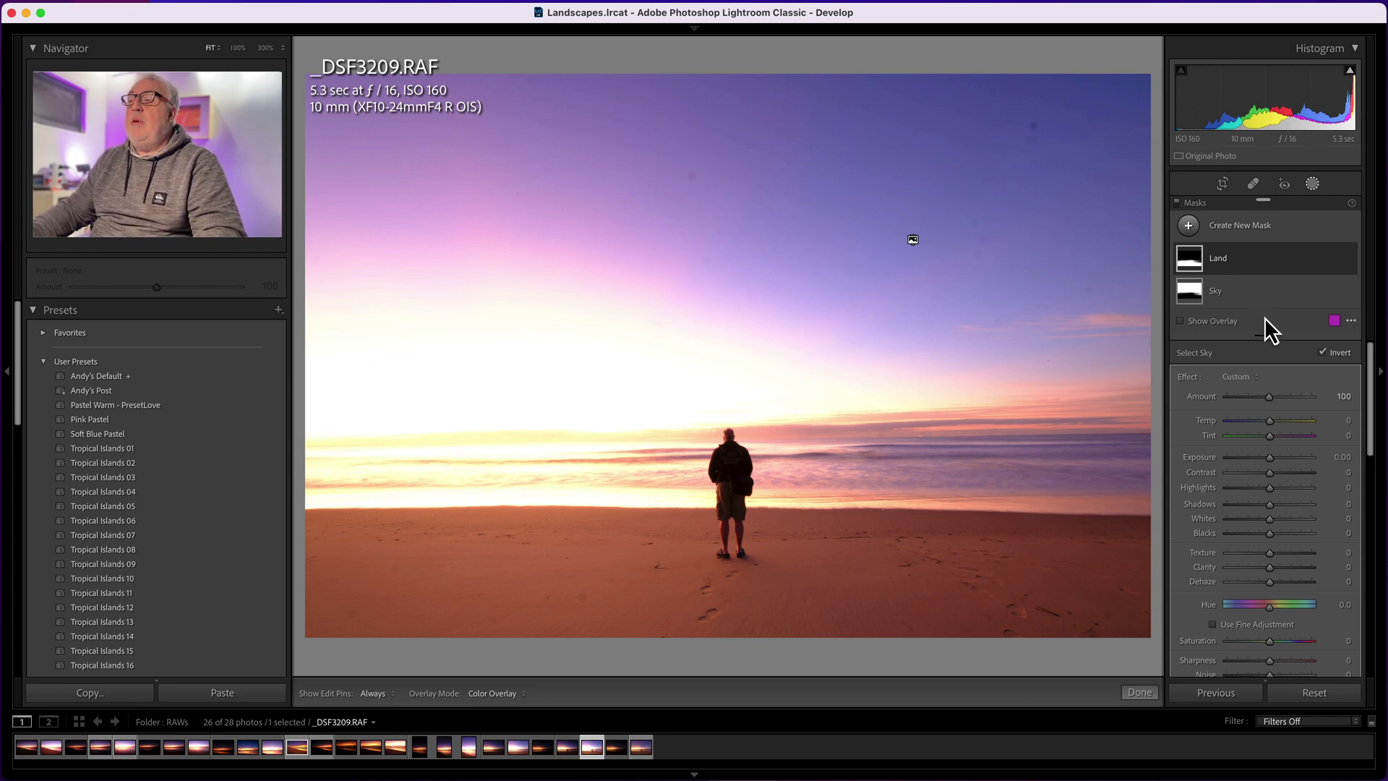
# Close masking, expand Detail, and bring up the camera profile browser with Velvia/Vivid applied.
pyautogui.click(1311, 185)
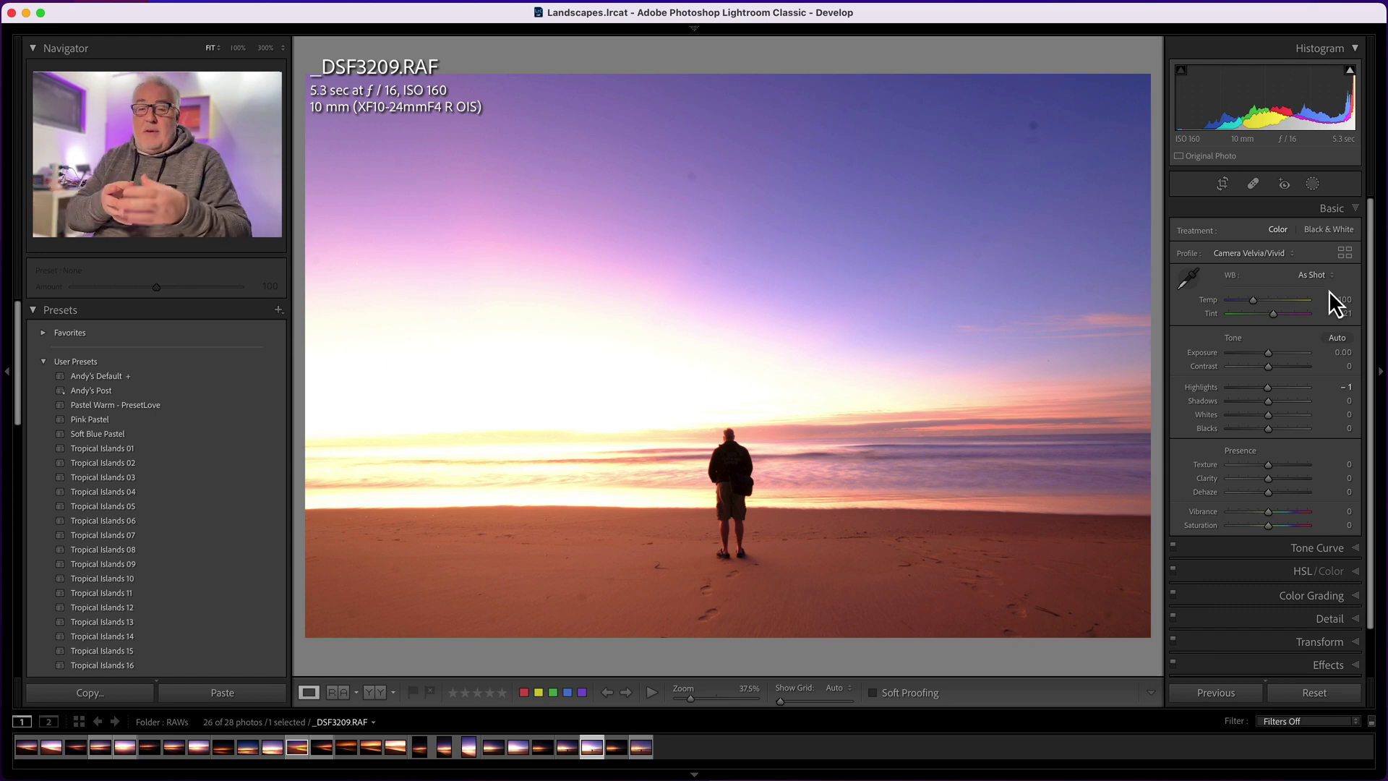
pyautogui.click(1331, 619)
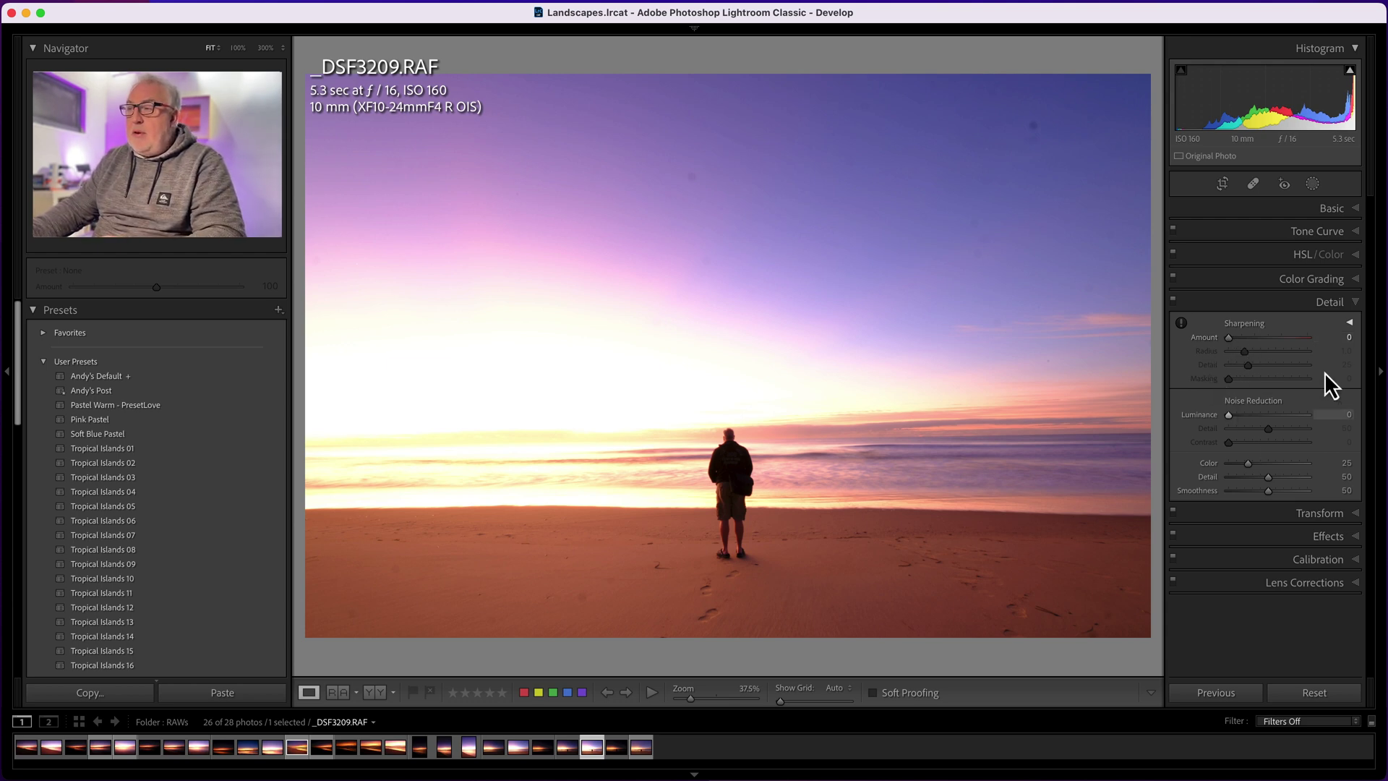
pyautogui.click(1332, 210)
pyautogui.click(1353, 267)
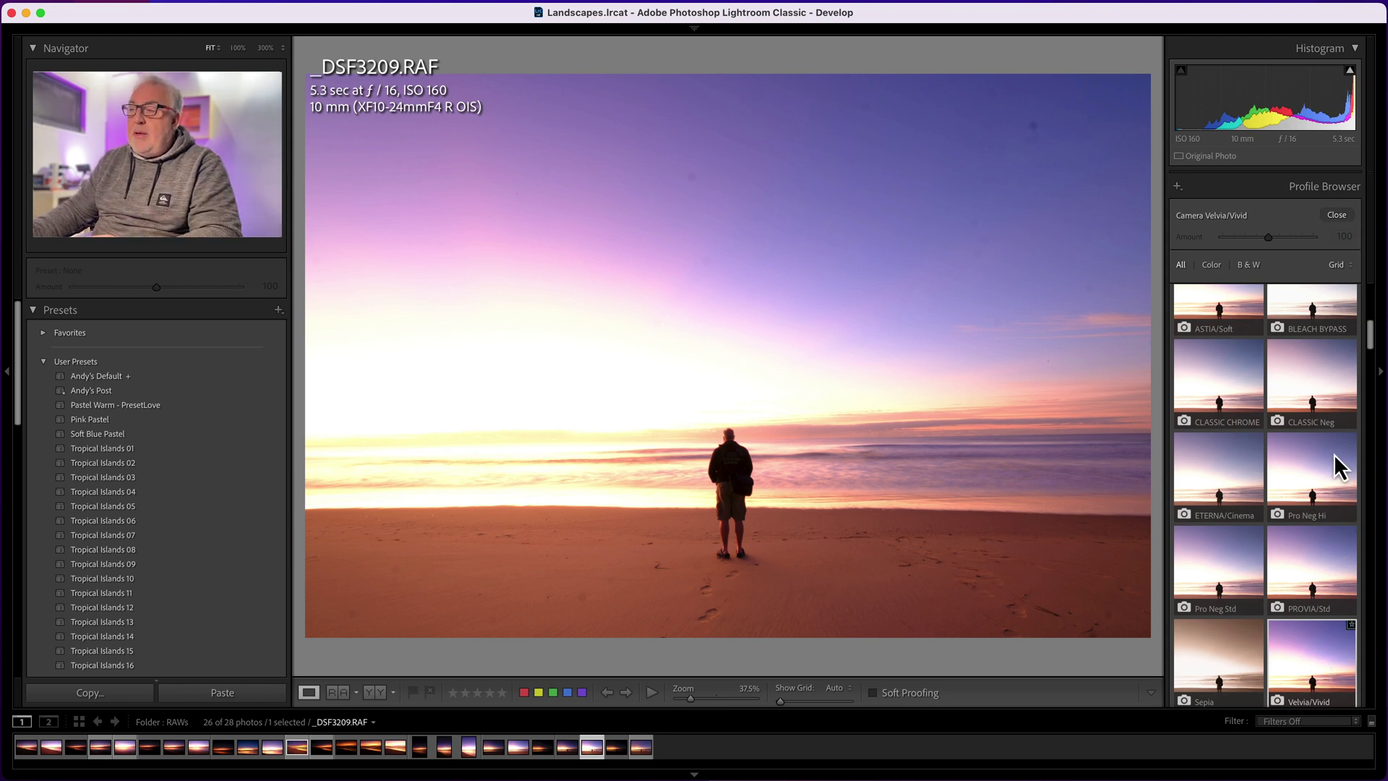
# Raise Calibration Blue Primary saturation slightly above +14, then return to the Basic settings.
pyautogui.click(1337, 215)
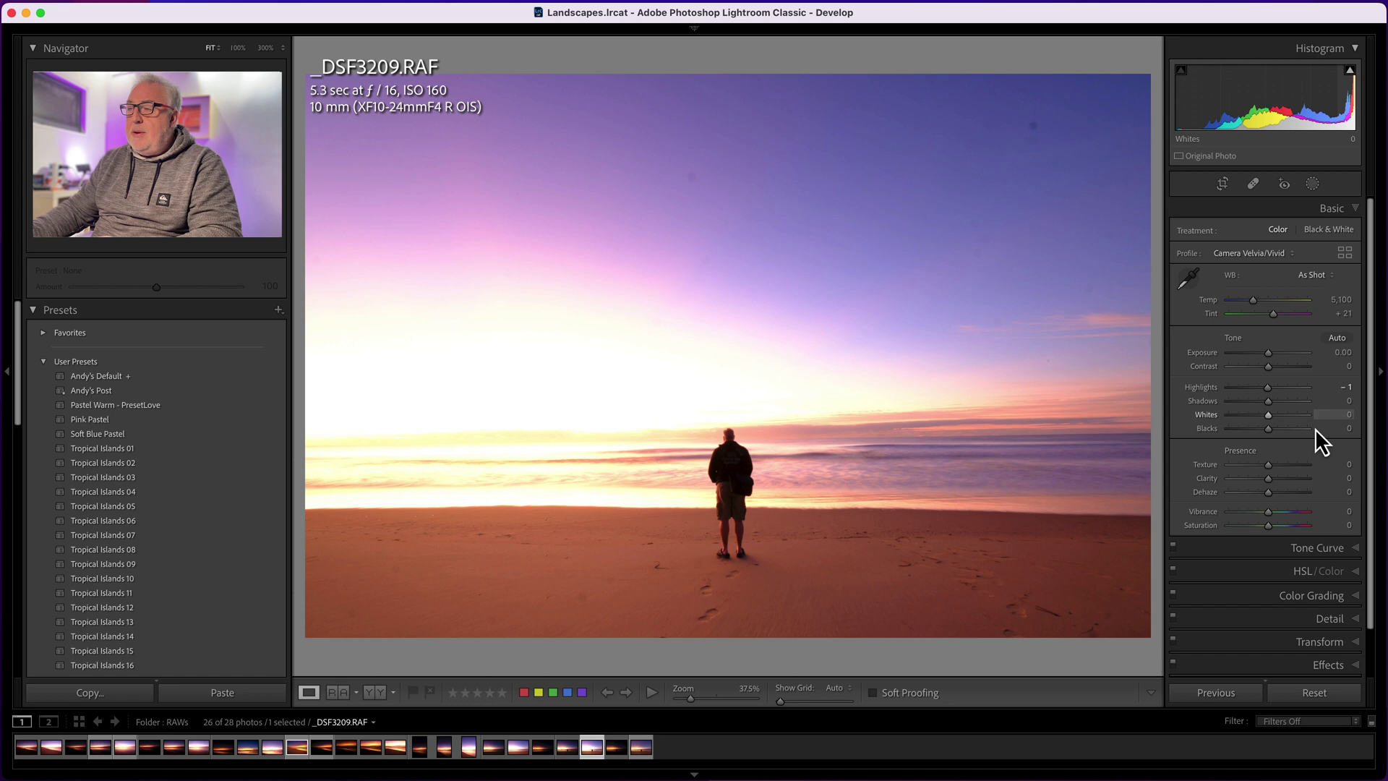
pyautogui.click(1329, 665)
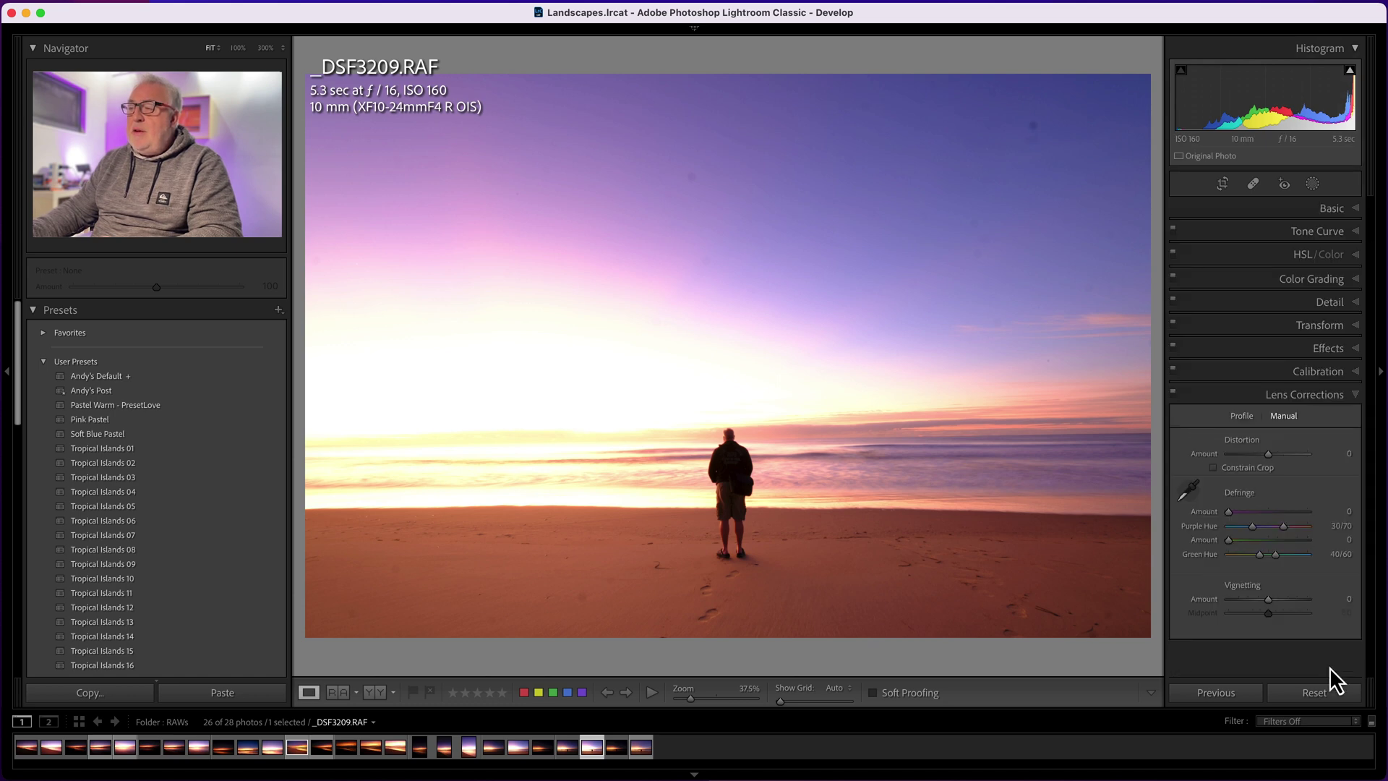
pyautogui.click(1318, 372)
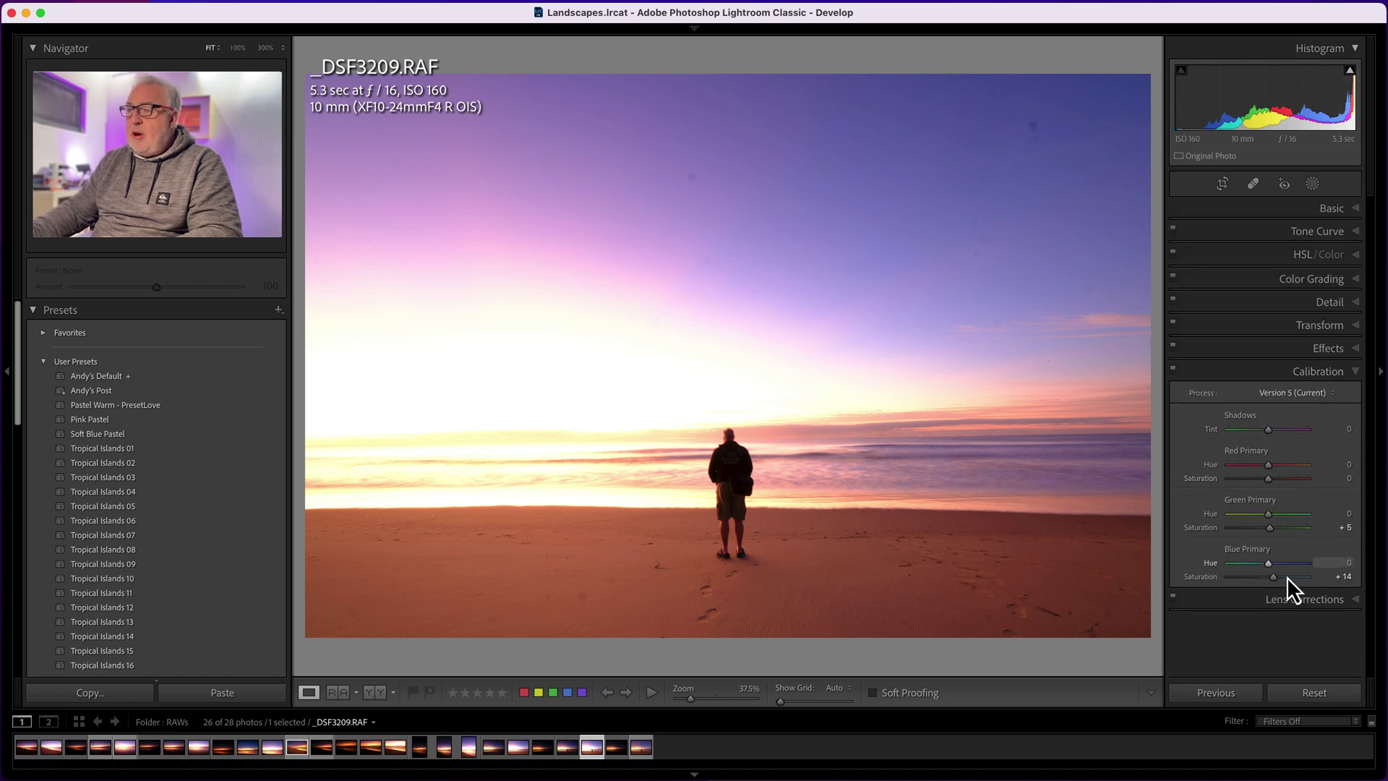
pyautogui.moveTo(1271, 578); pyautogui.dragTo(1273, 580)
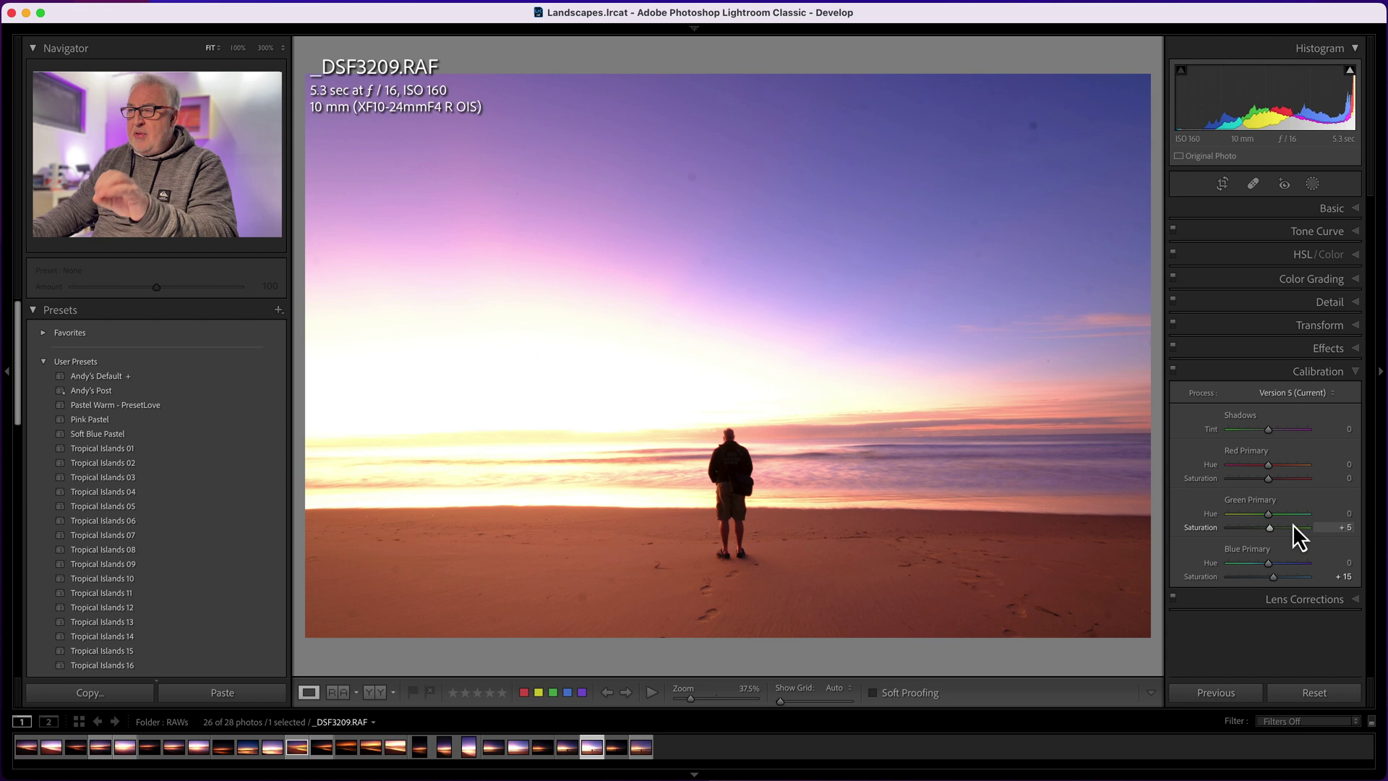
pyautogui.press('super+1')
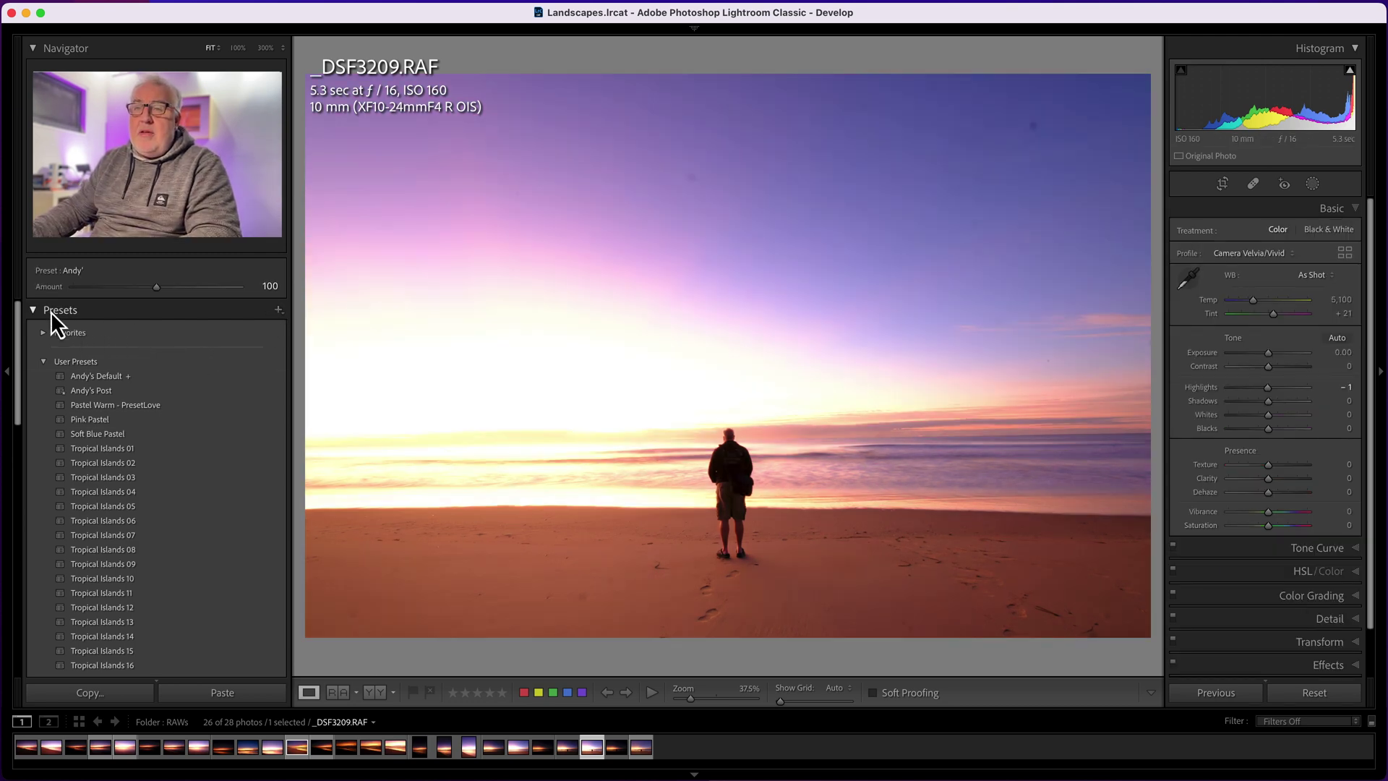
# Create a user develop preset named after the user, including the Land and Sky masks.
pyautogui.click(33, 311)
pyautogui.click(32, 311)
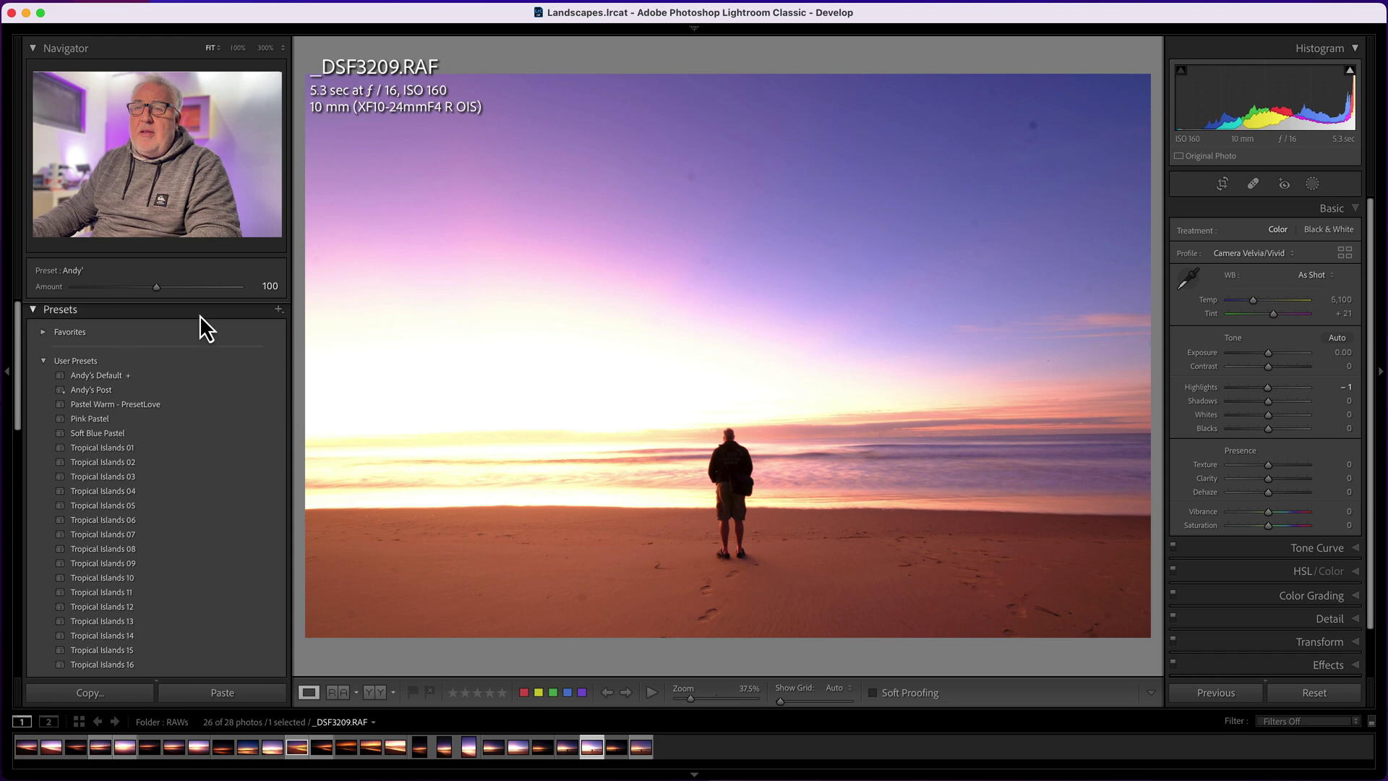
pyautogui.click(278, 309)
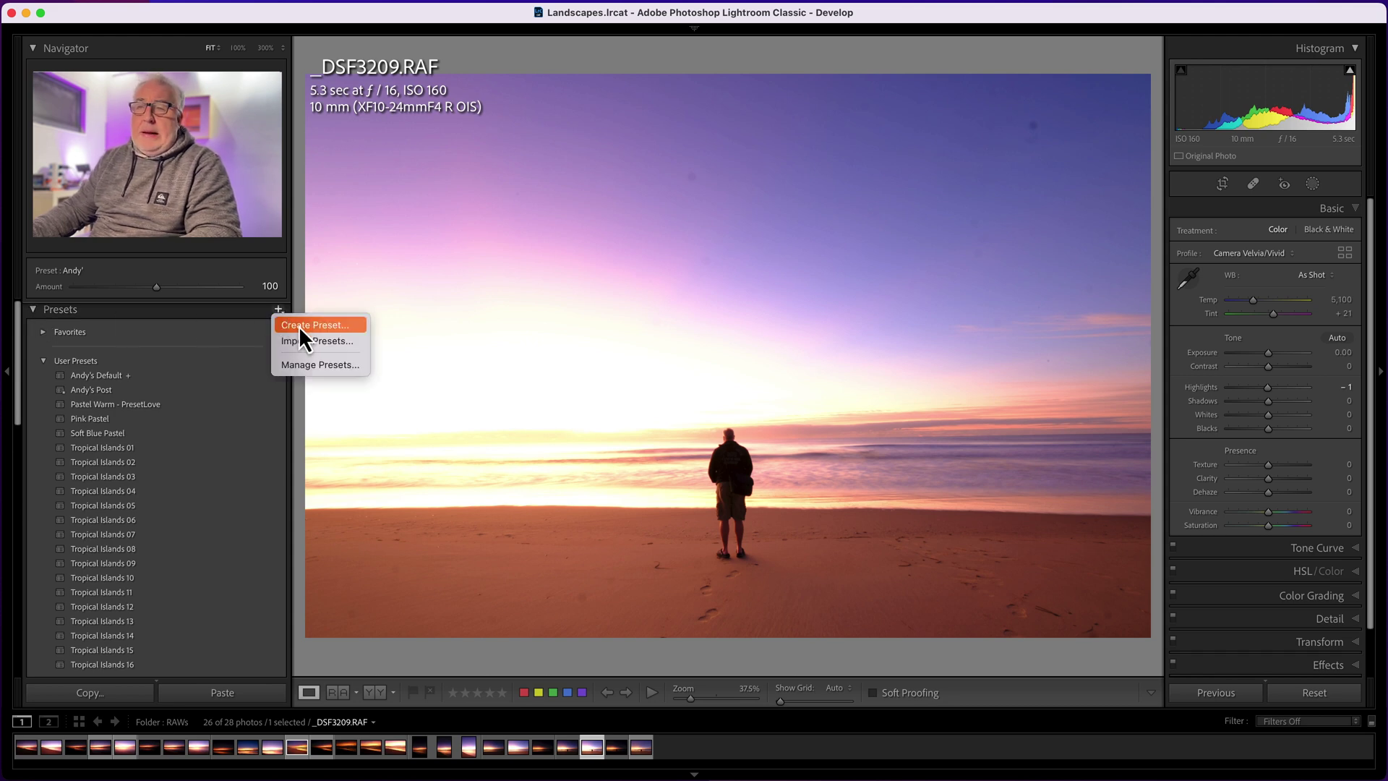
pyautogui.click(321, 326)
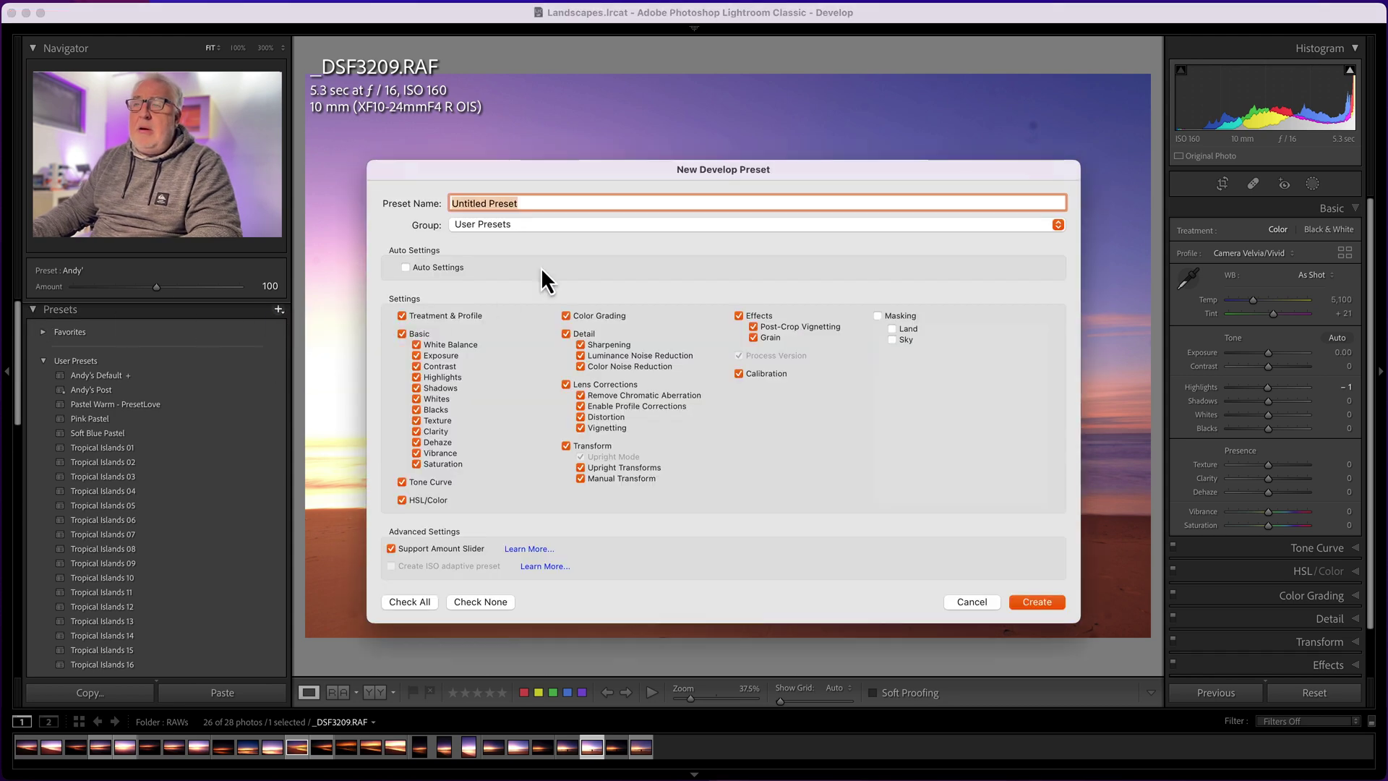
pyautogui.write("Andy's ")
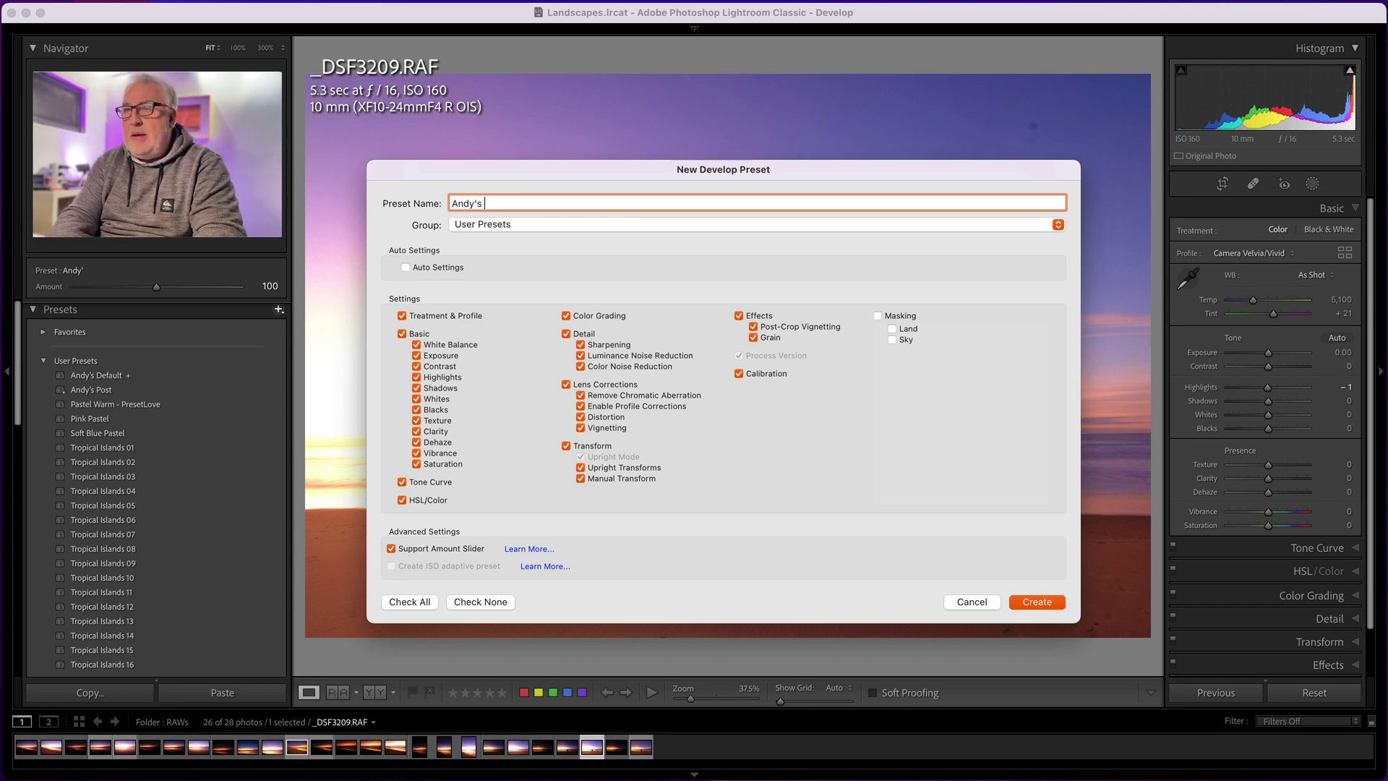
pyautogui.write('Preset')
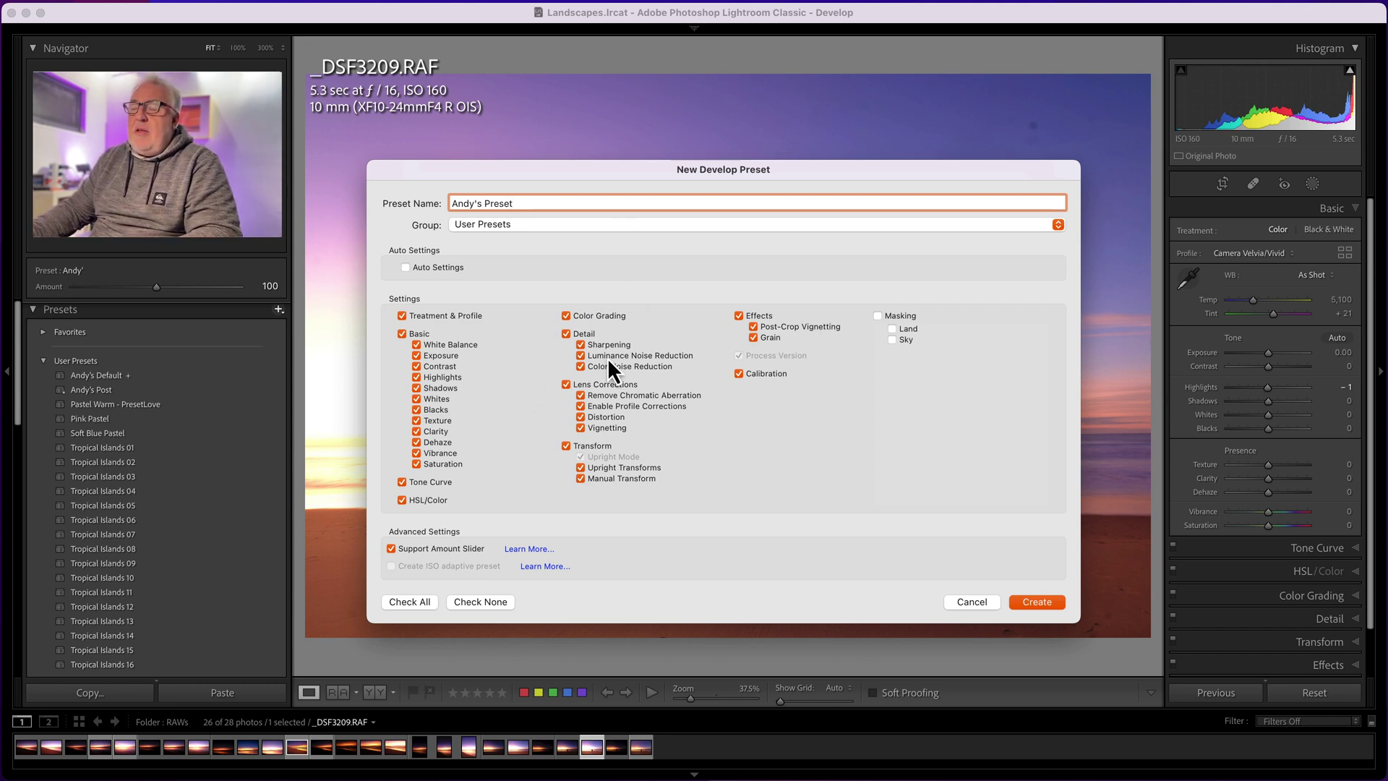
pyautogui.click(908, 315)
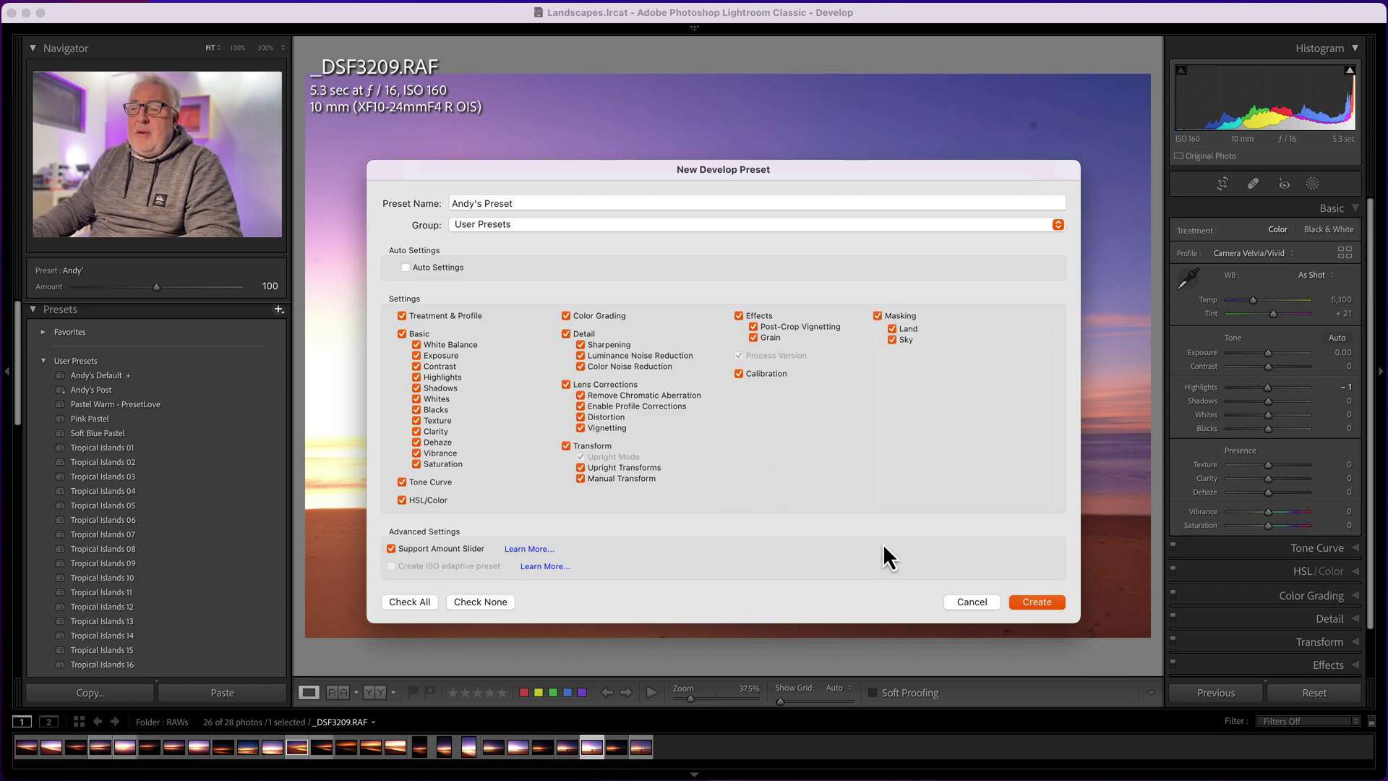
pyautogui.click(1041, 603)
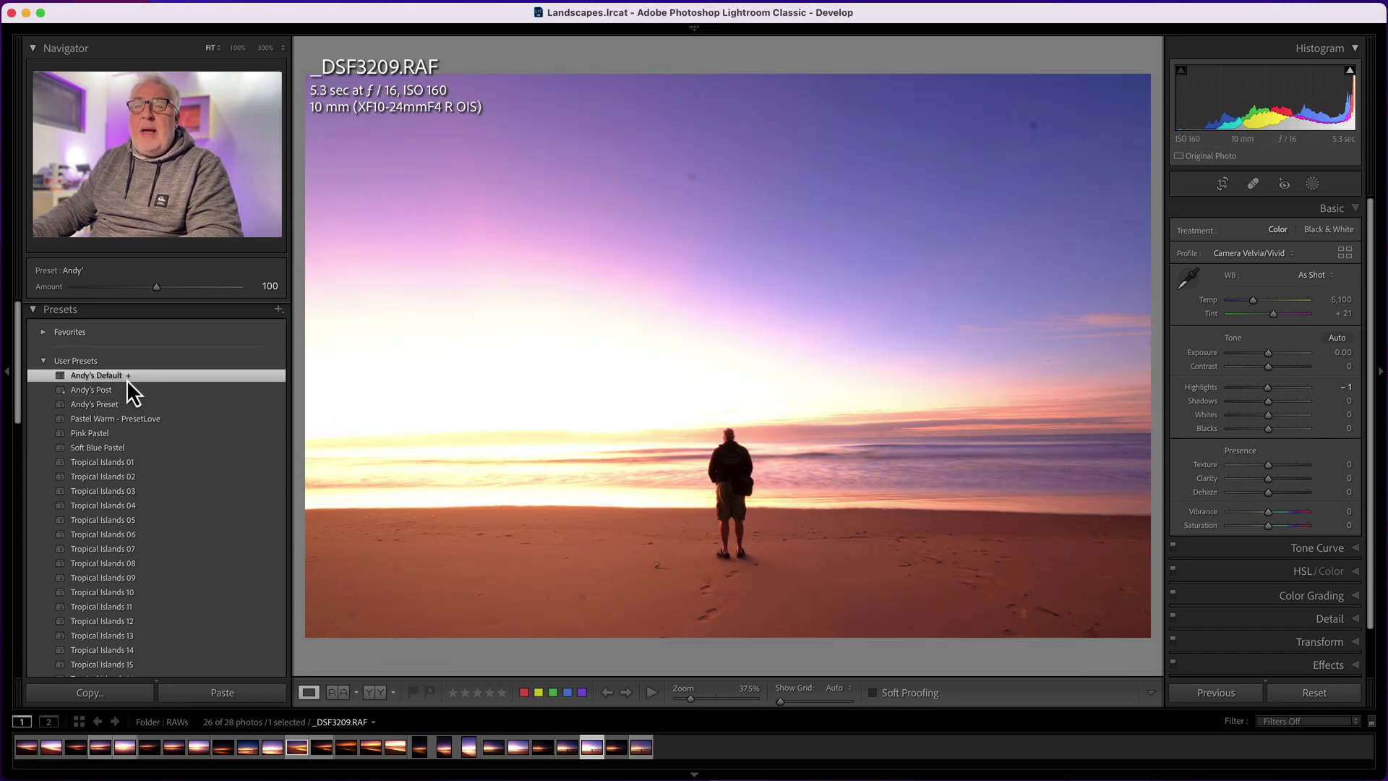
# Apply the personal default preset and confirm it as the import Develop Settings, then cancel import.
pyautogui.click(127, 379)
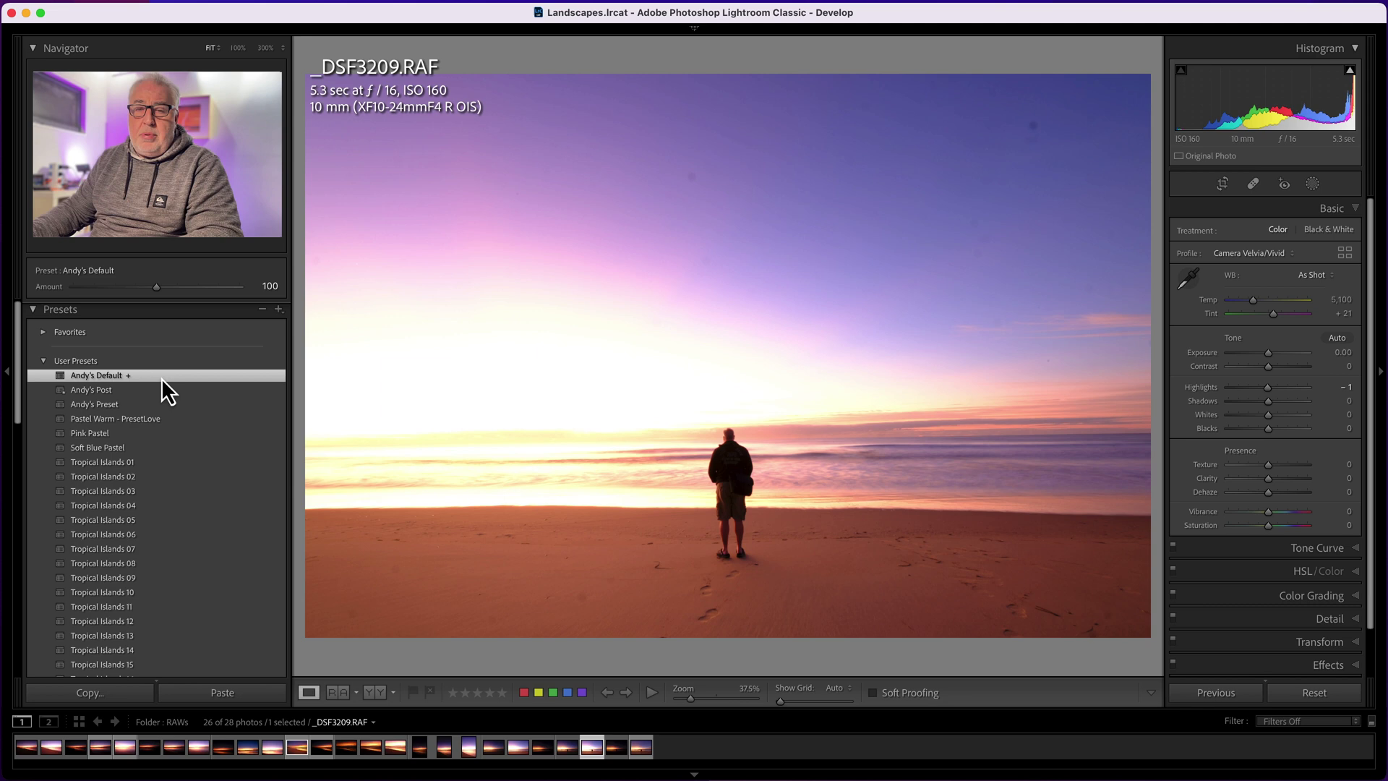
pyautogui.press('super+shift+i')
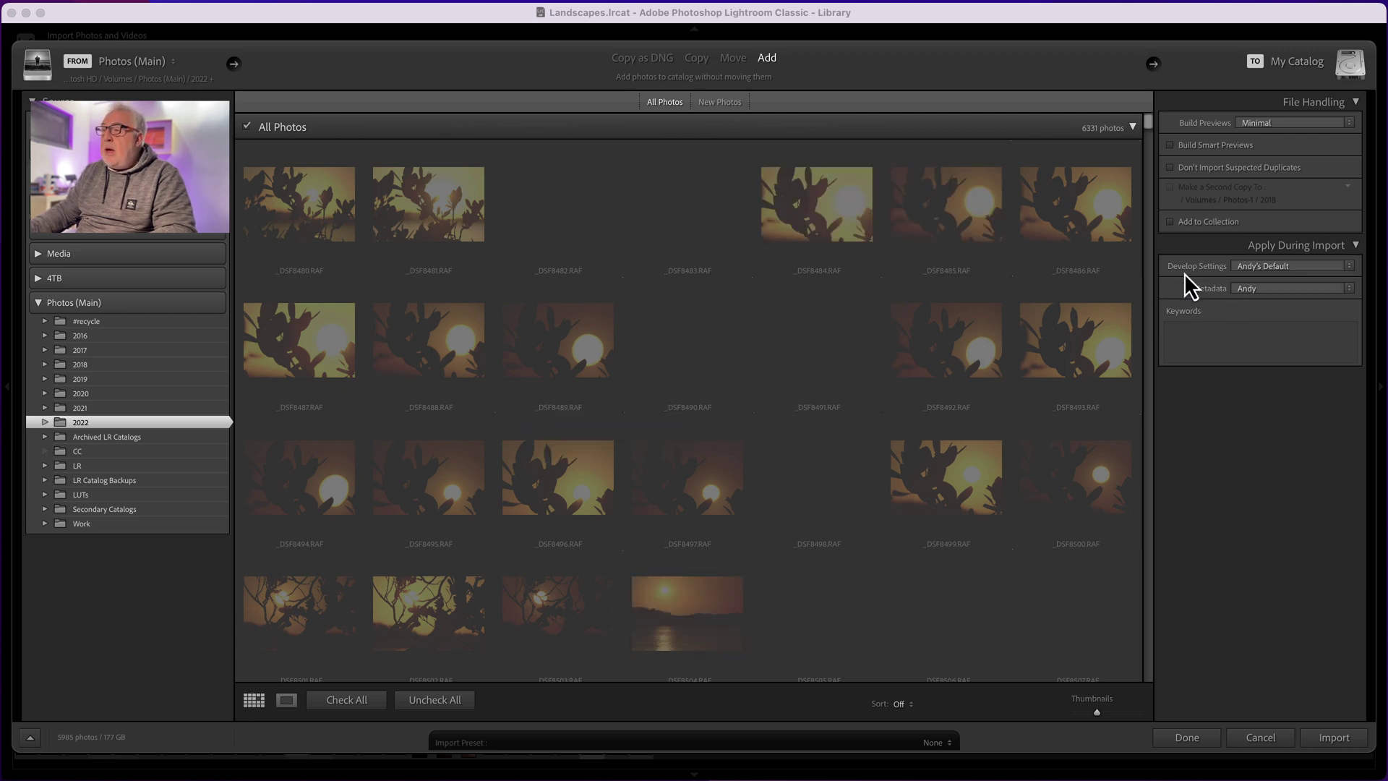
pyautogui.click(1310, 266)
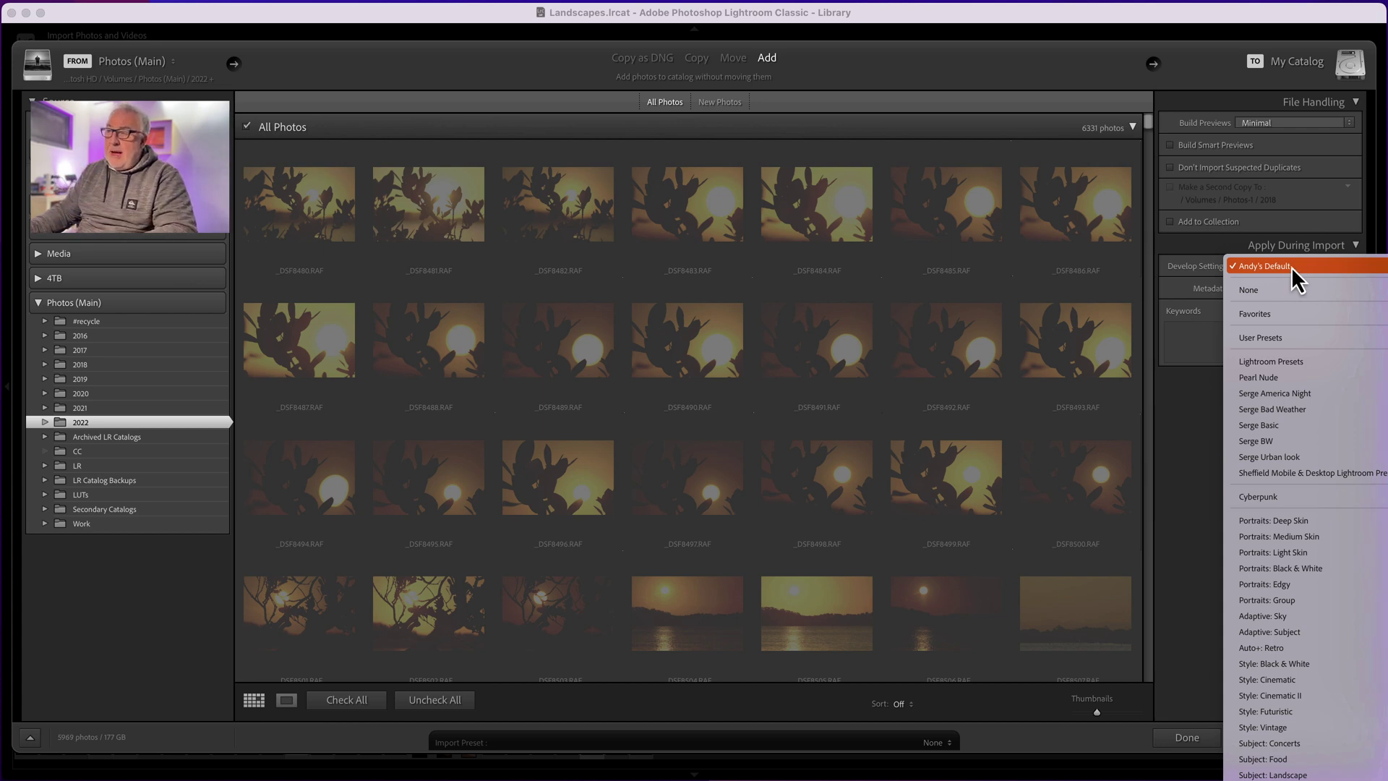
pyautogui.click(1196, 464)
pyautogui.click(1262, 739)
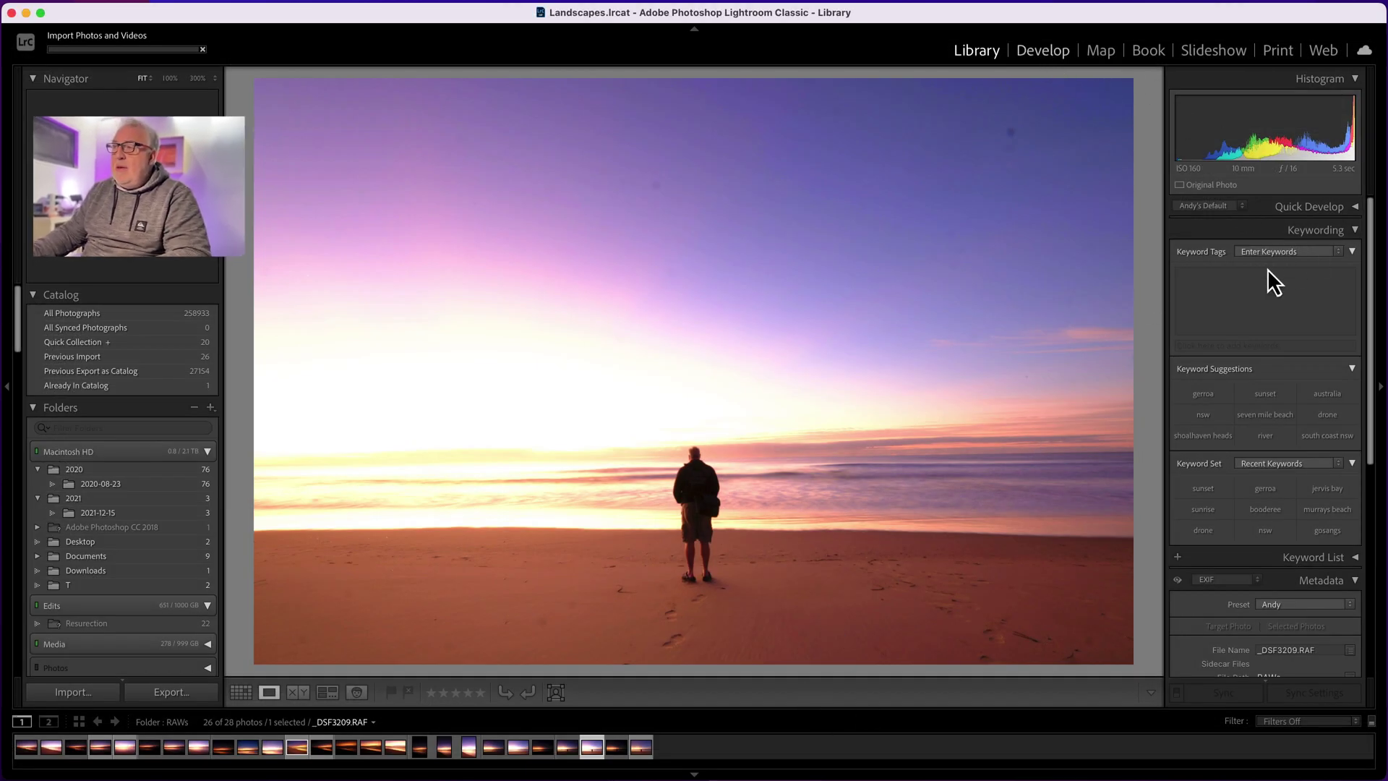
# Switch to Develop and inspect the Land and Sky masks in the masking panel.
pyautogui.press('d')
pyautogui.click(1312, 215)
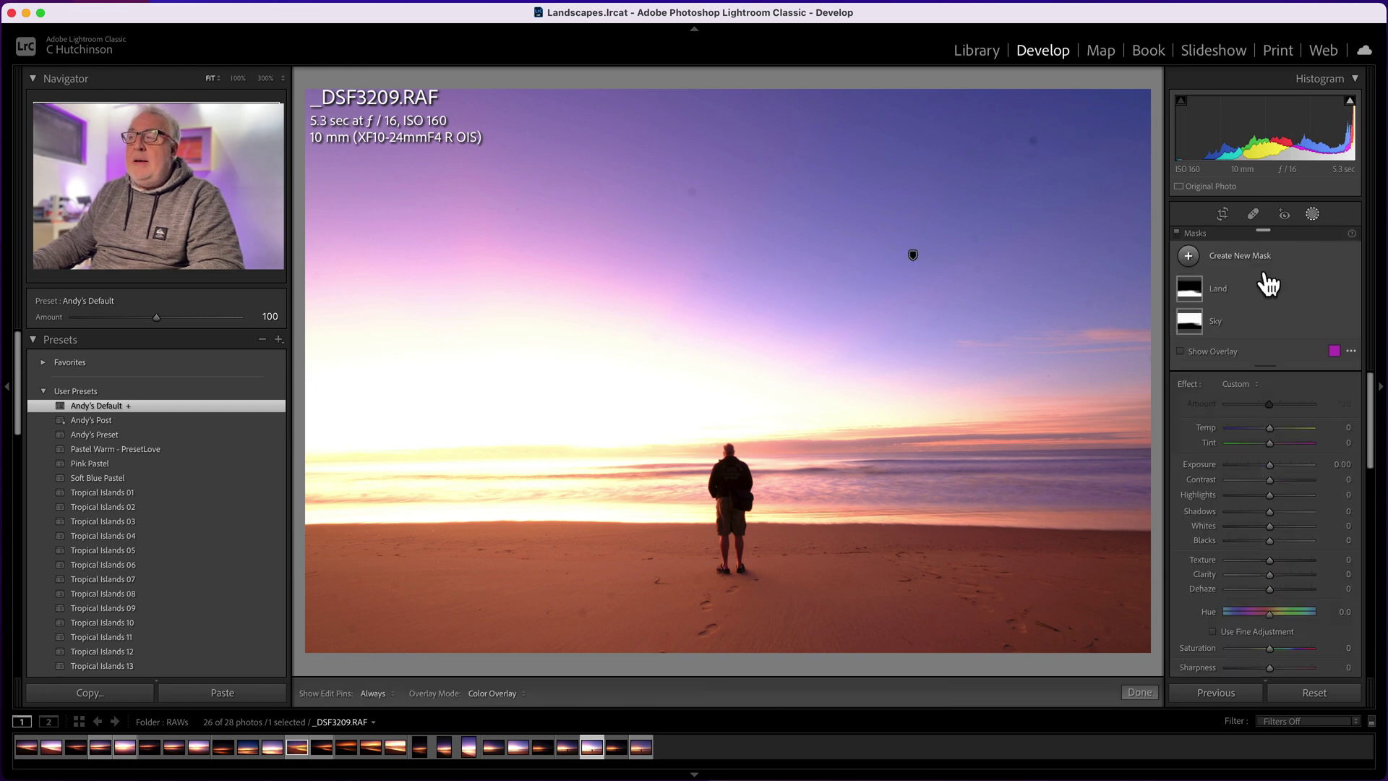
pyautogui.click(1255, 298)
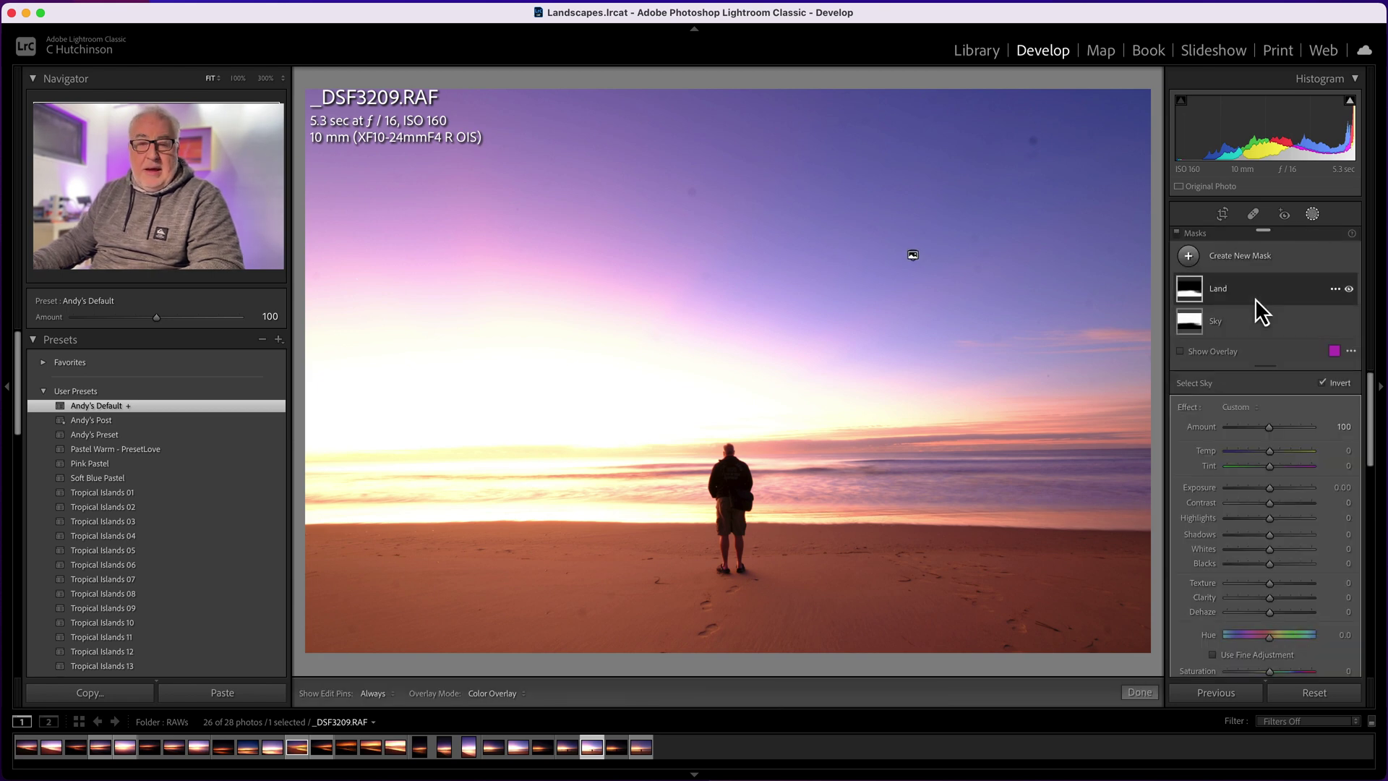
pyautogui.click(1260, 326)
pyautogui.click(1263, 294)
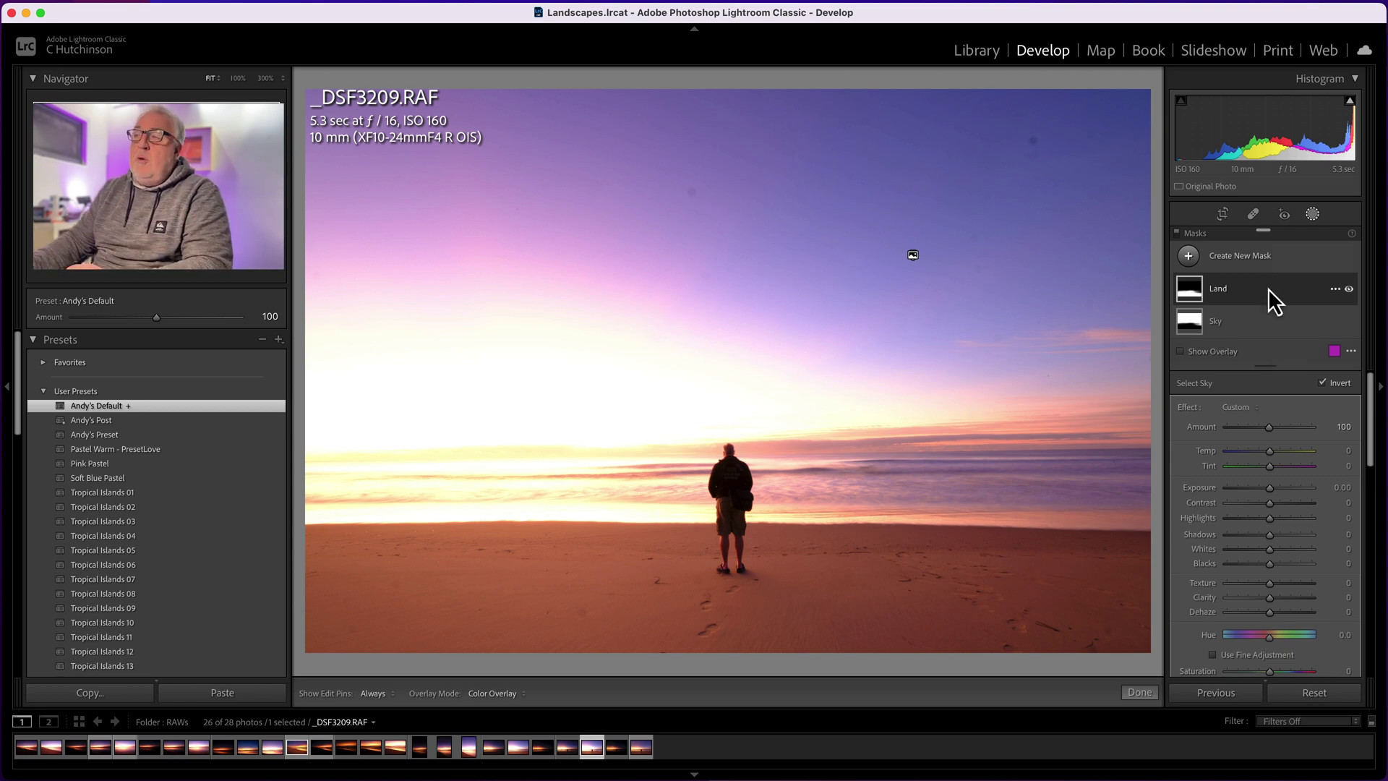
# Select the Sky mask and set Exposure -0.61, Highlights -34 and Dehaze 2.
pyautogui.scroll(-5, 1280, 434)
pyautogui.scroll(5, 1287, 448)
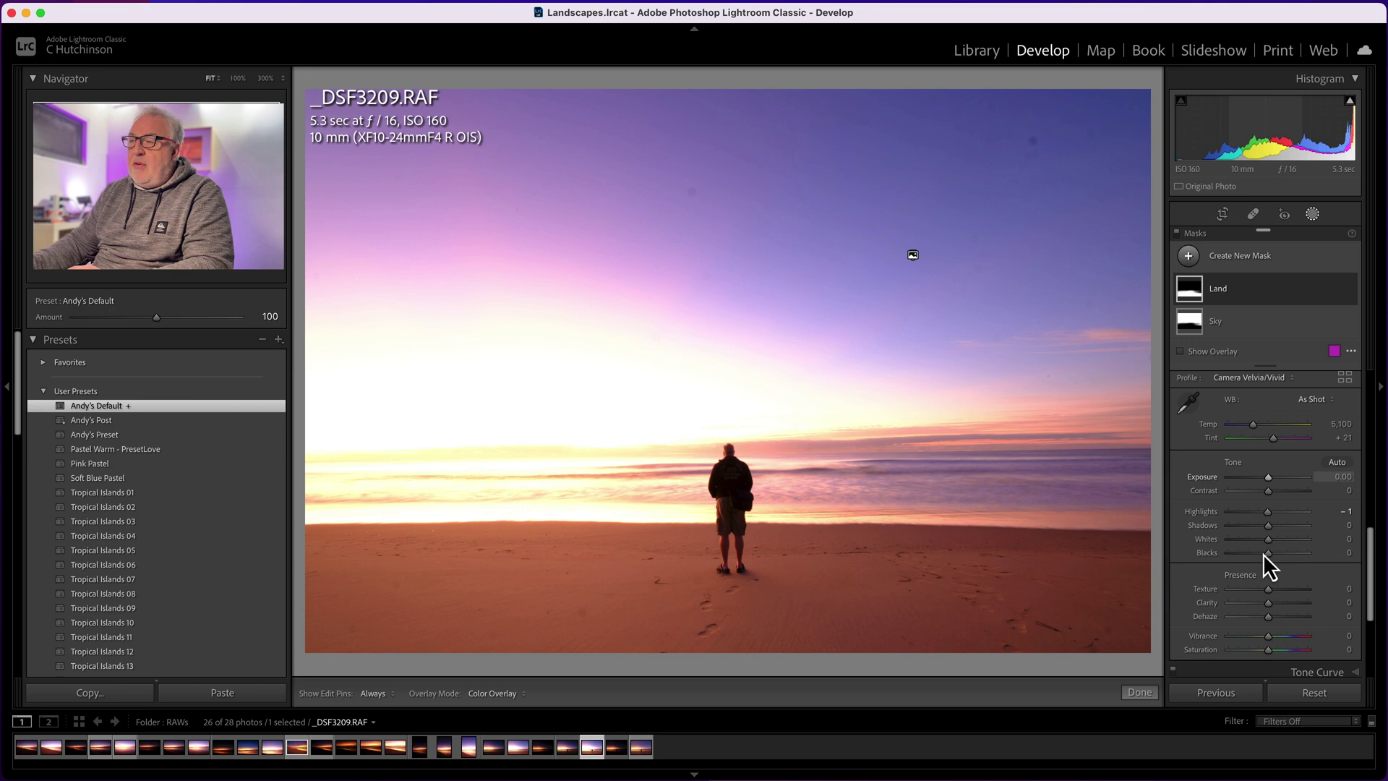
pyautogui.click(1155, 689)
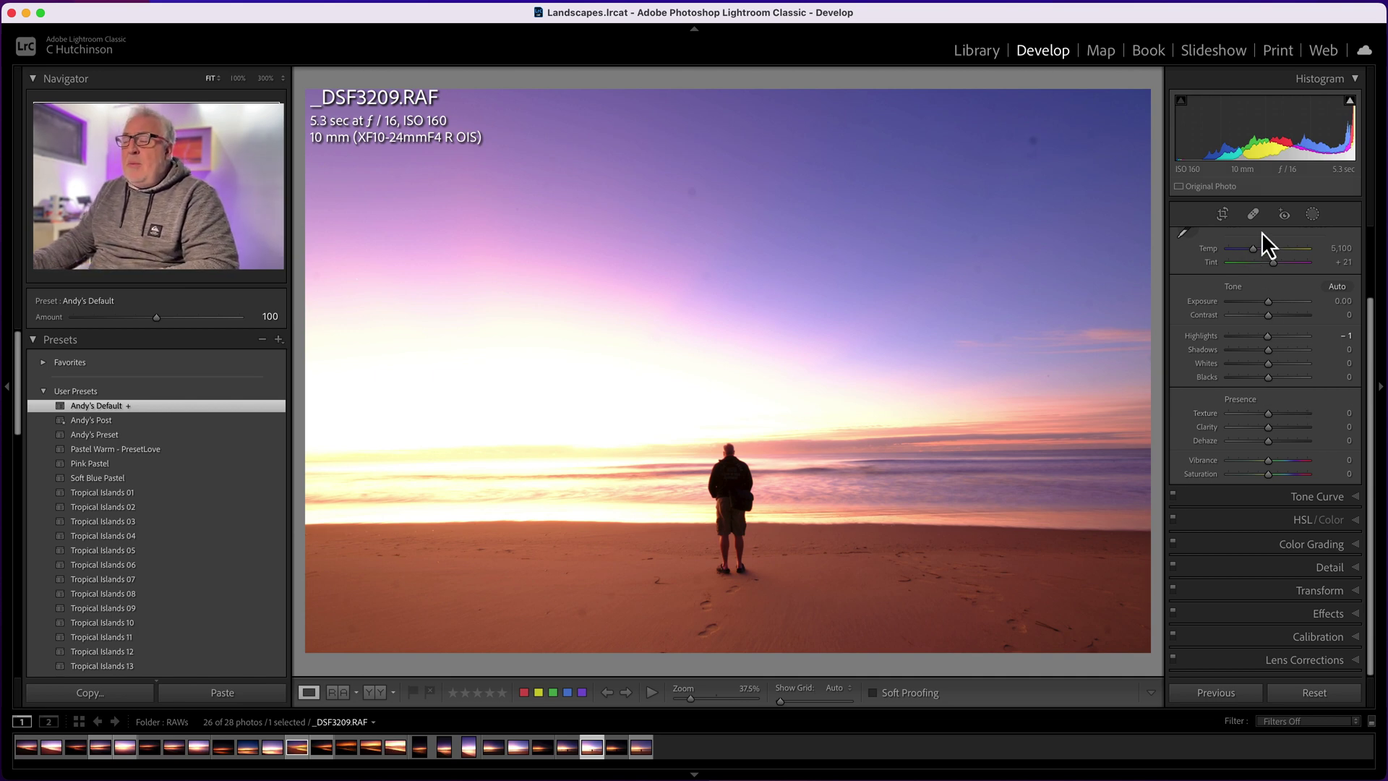
pyautogui.click(1312, 214)
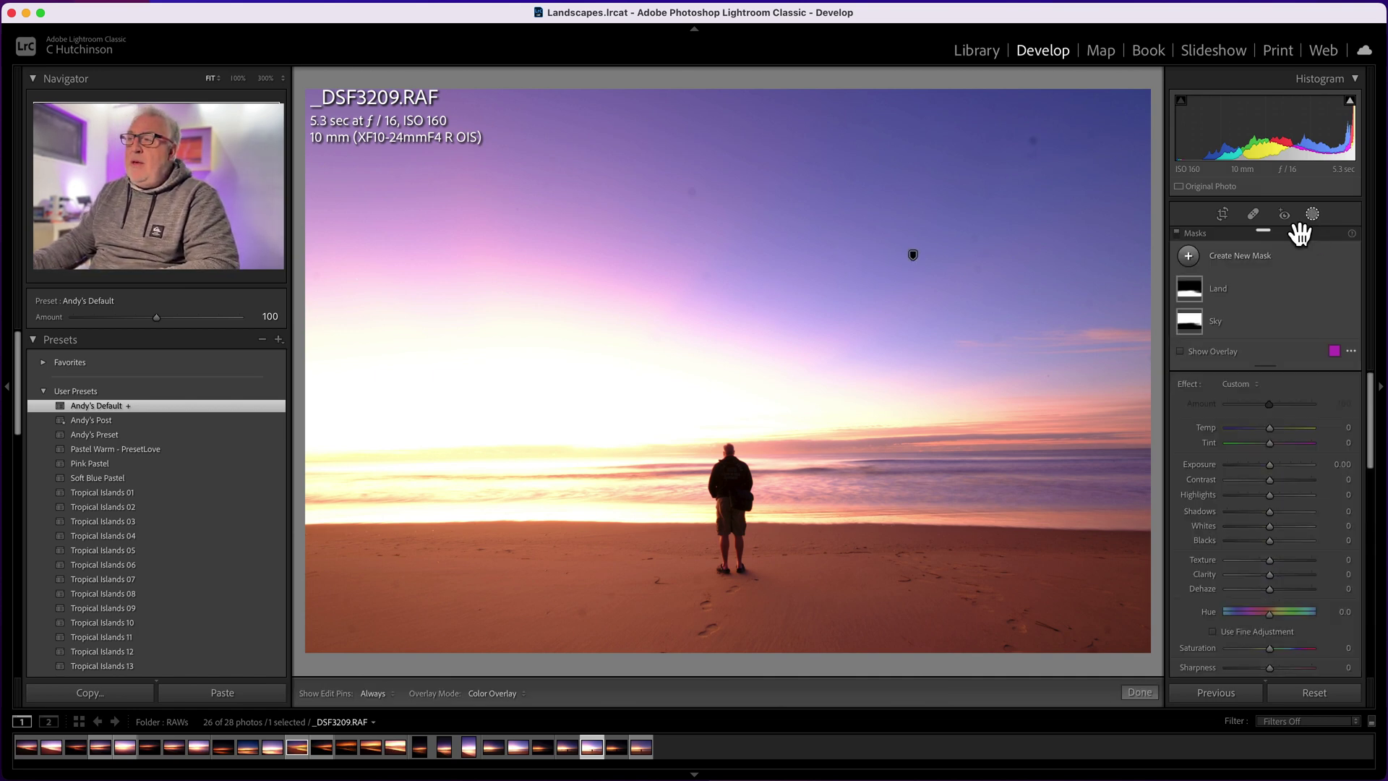
pyautogui.click(1245, 293)
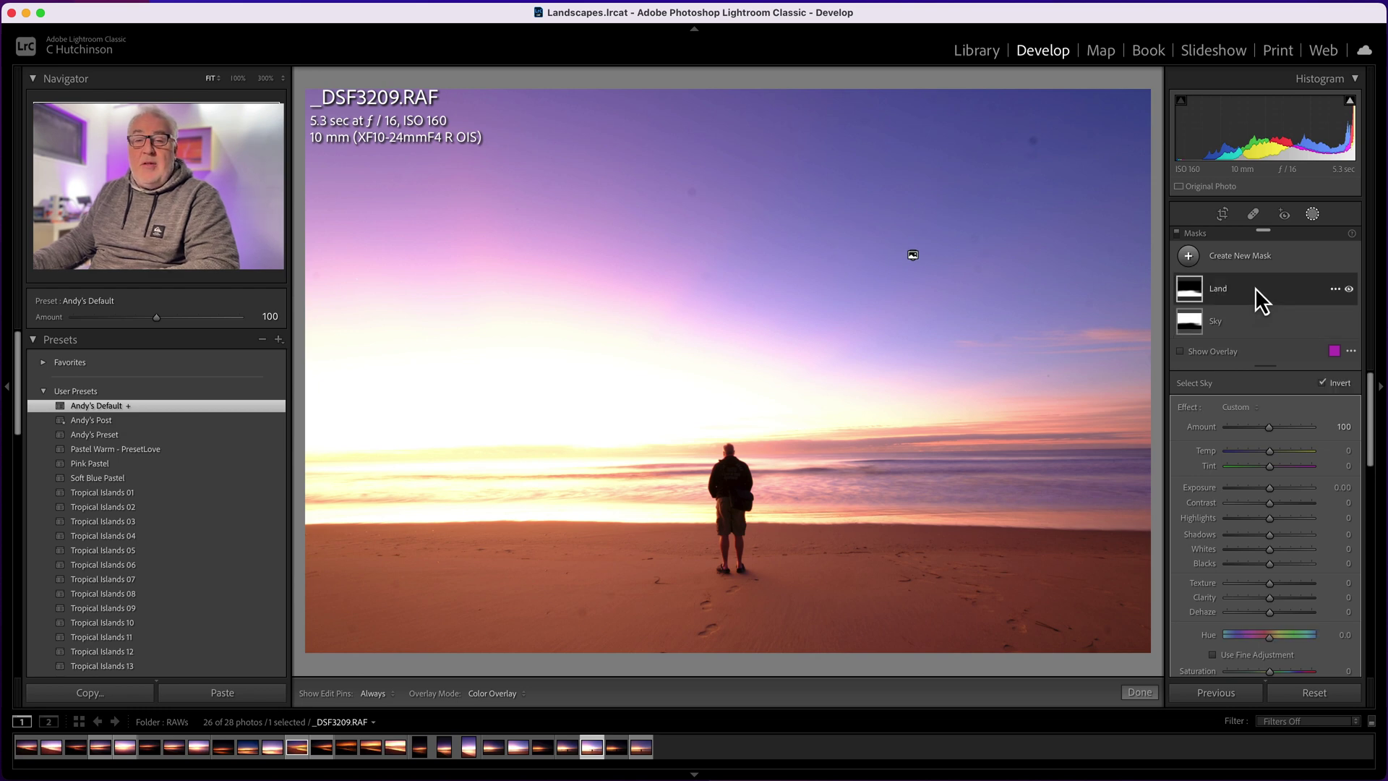
pyautogui.click(1253, 329)
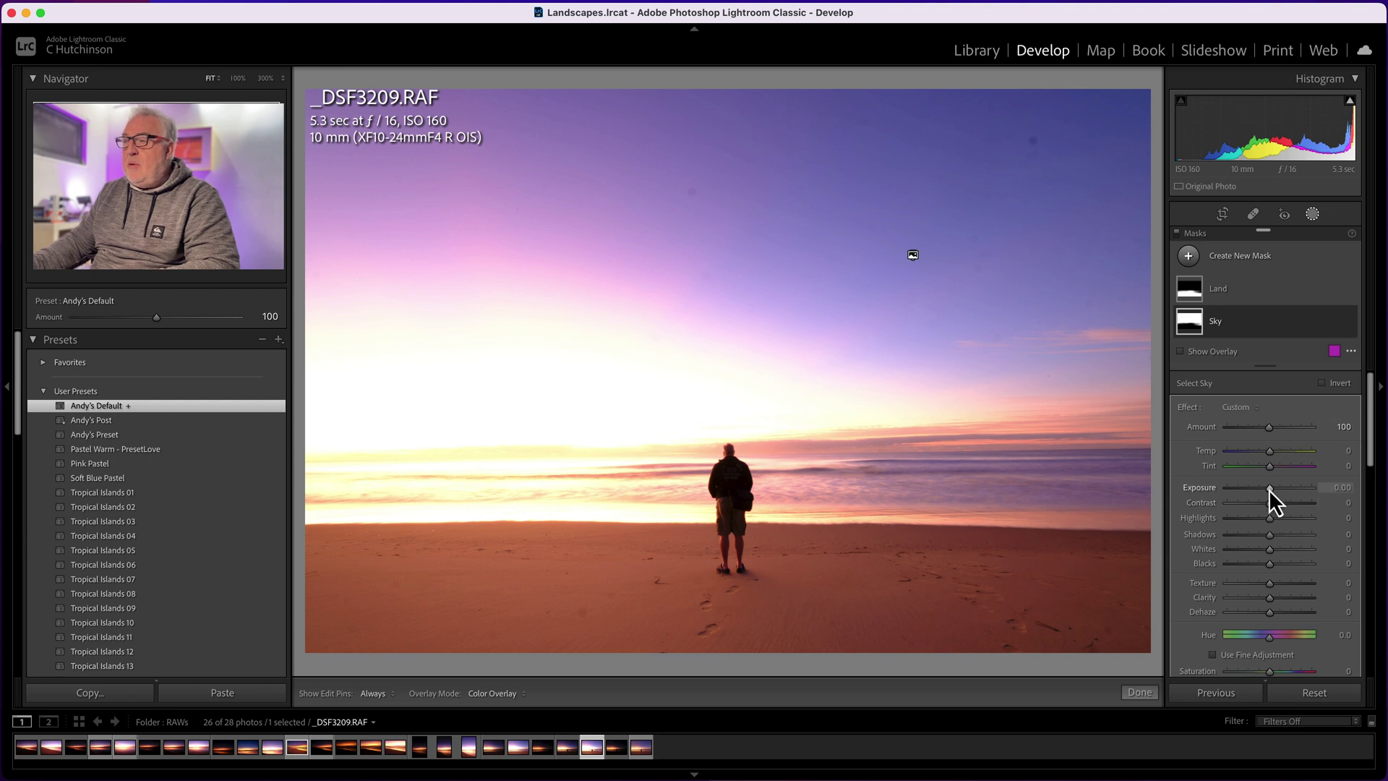
pyautogui.moveTo(1269, 489); pyautogui.dragTo(1252, 518)
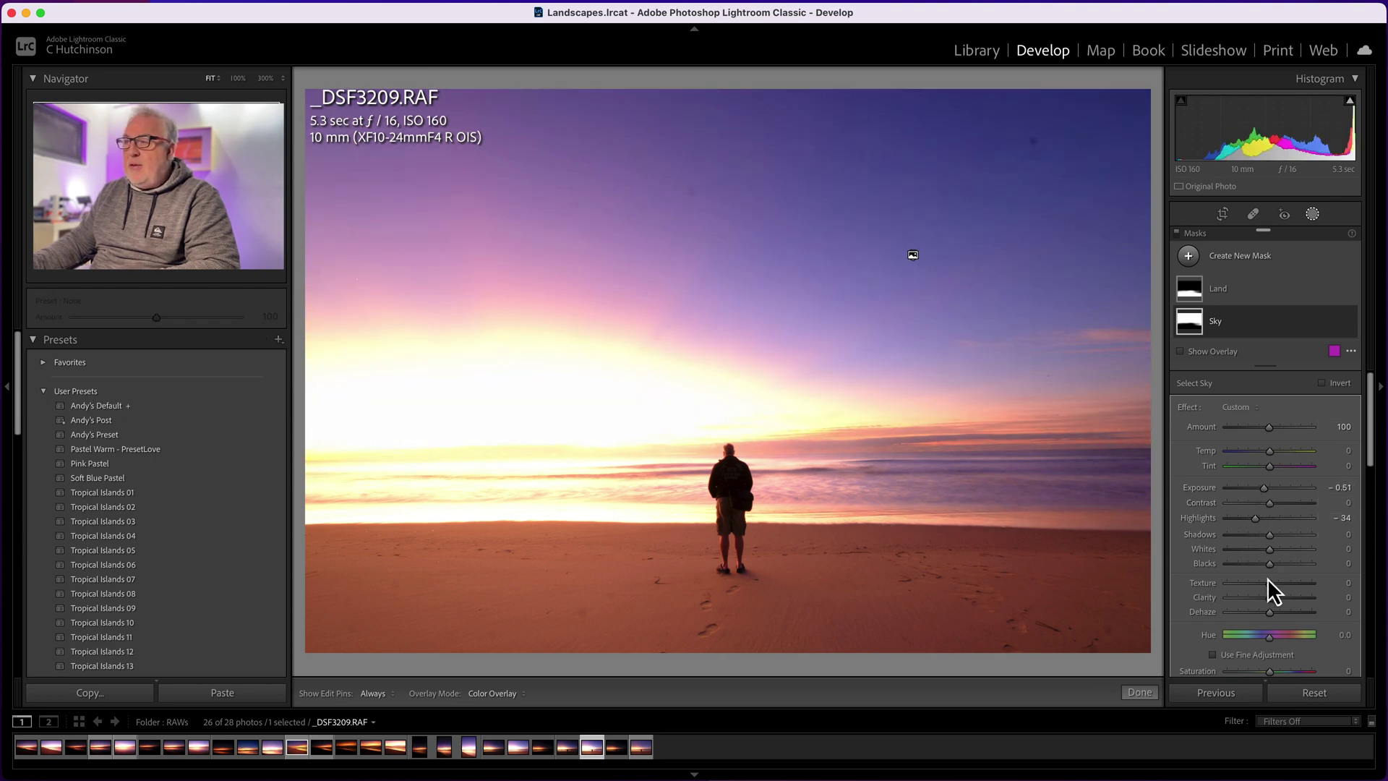
pyautogui.moveTo(1270, 614); pyautogui.dragTo(1271, 615)
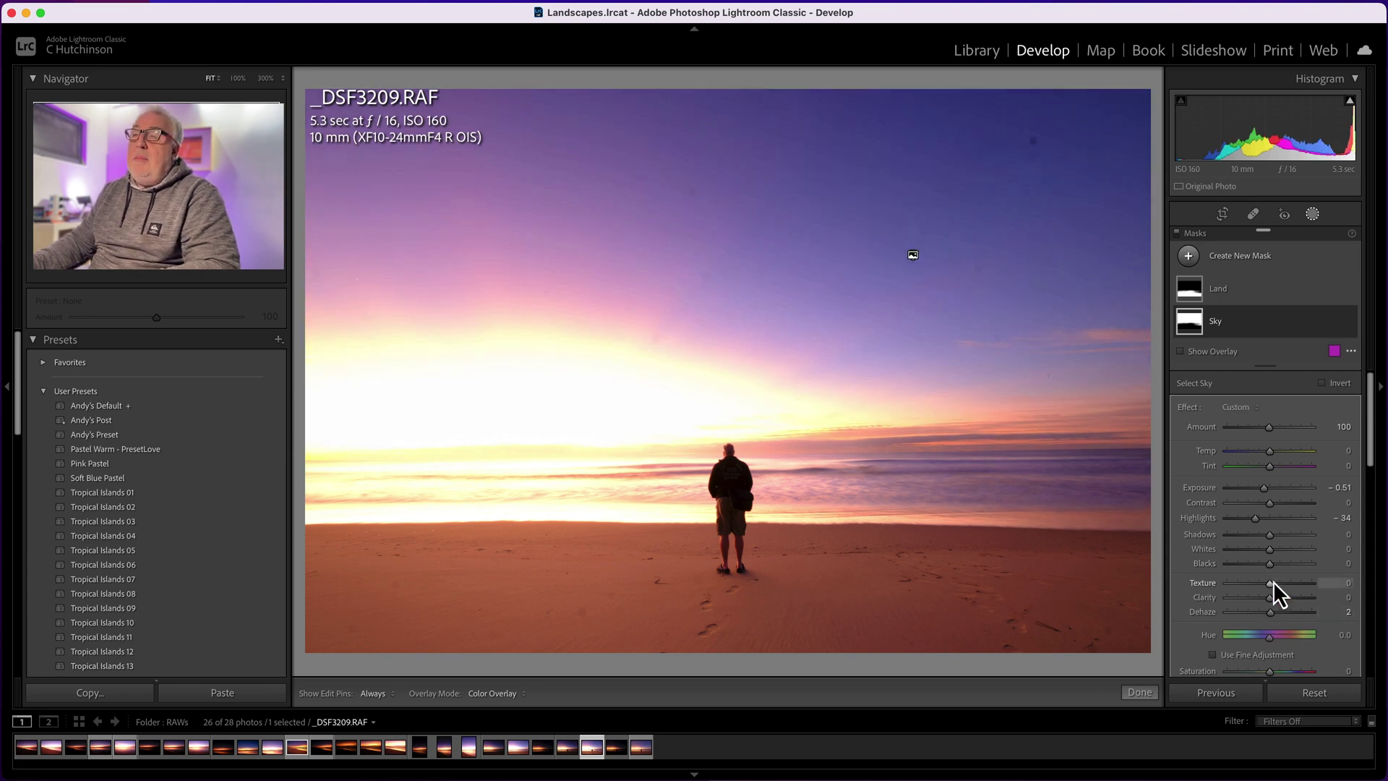